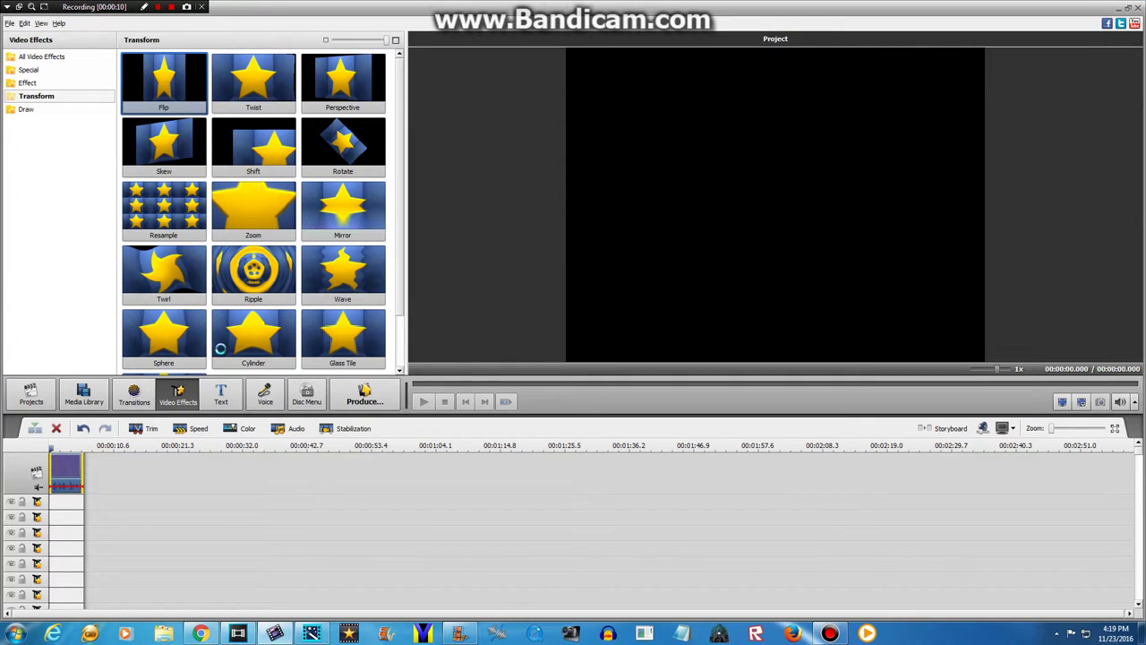
Set the timeline clip's Hue to 100 in the color correction settings and apply it
click(242, 428)
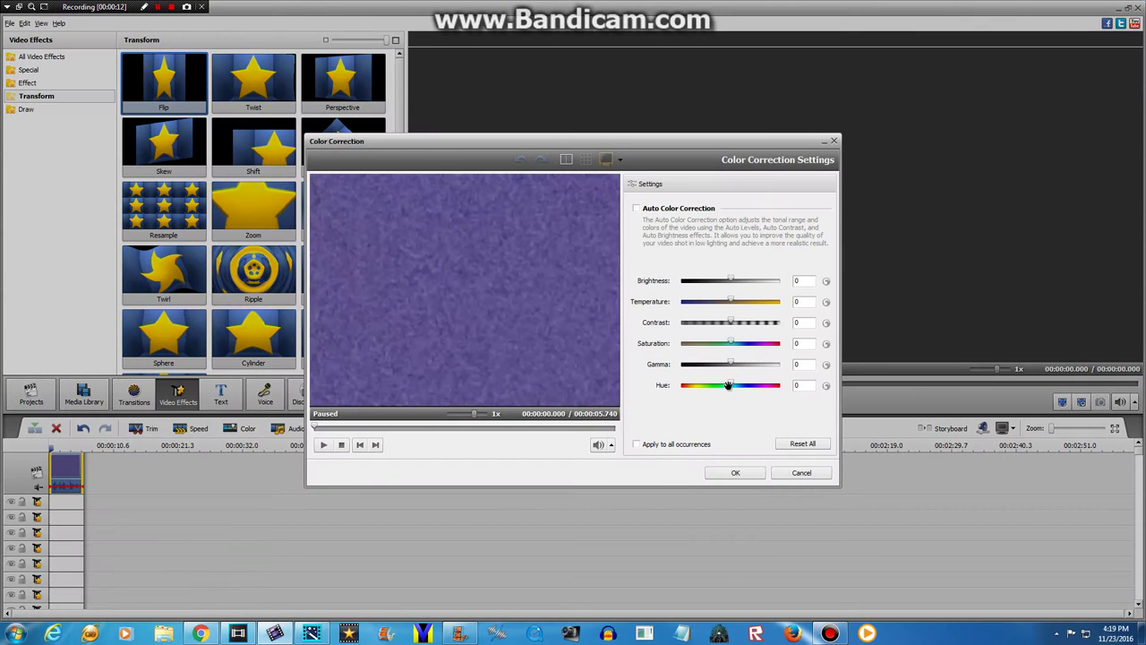
drag(730, 385, 750, 377)
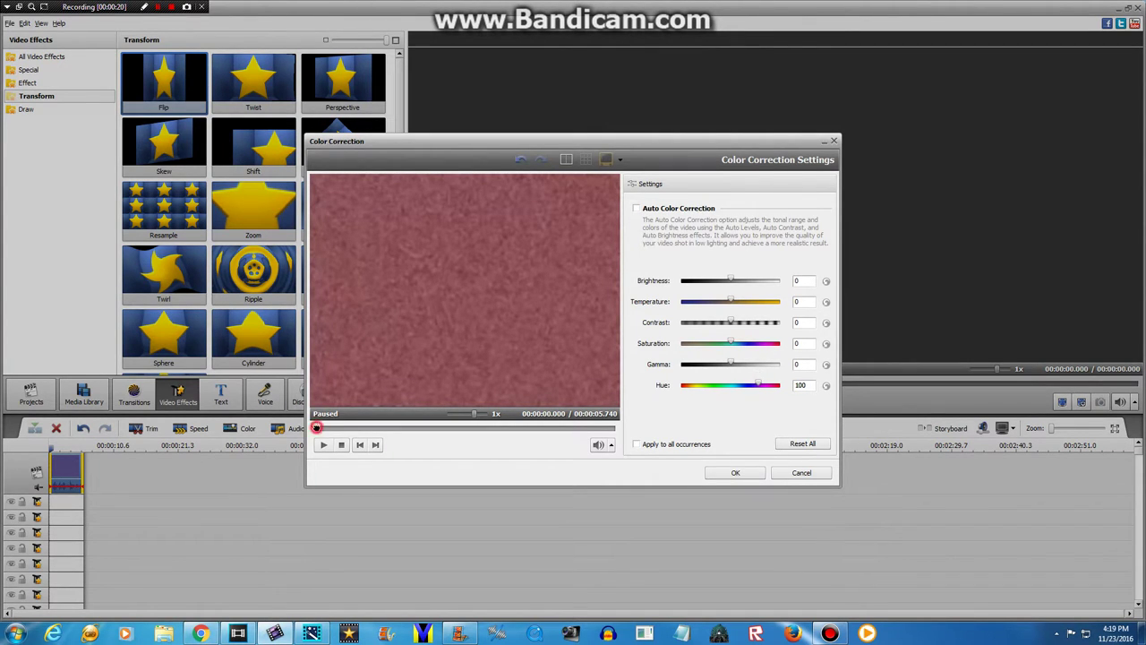
mouse_move(316, 428)
mouse_down()
mouse_move(385, 431)
mouse_move(315, 429)
mouse_up()
click(747, 477)
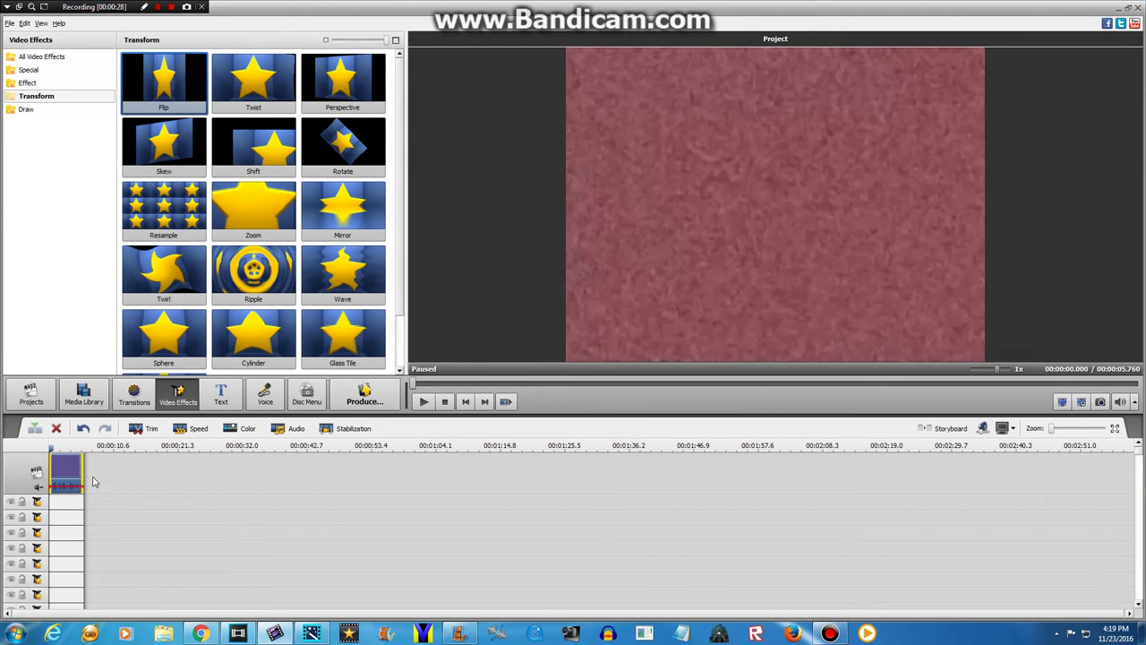
Raise the timeline clip's Saturation and Temperature to 100 in color correction and apply the changes
right_click(77, 474)
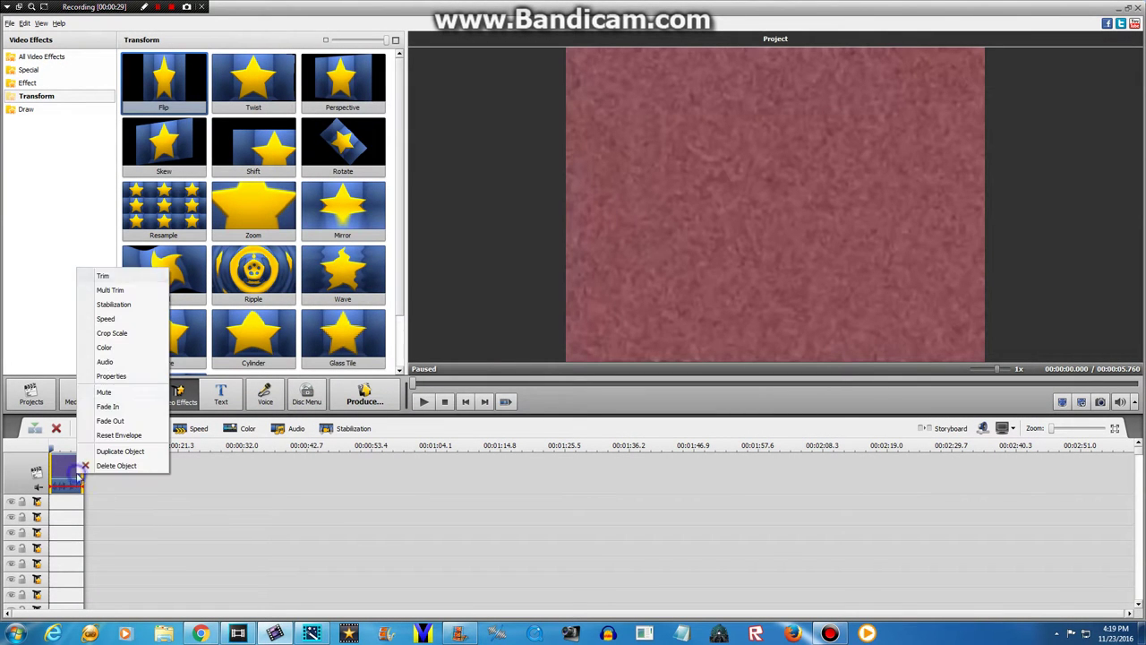
click(104, 361)
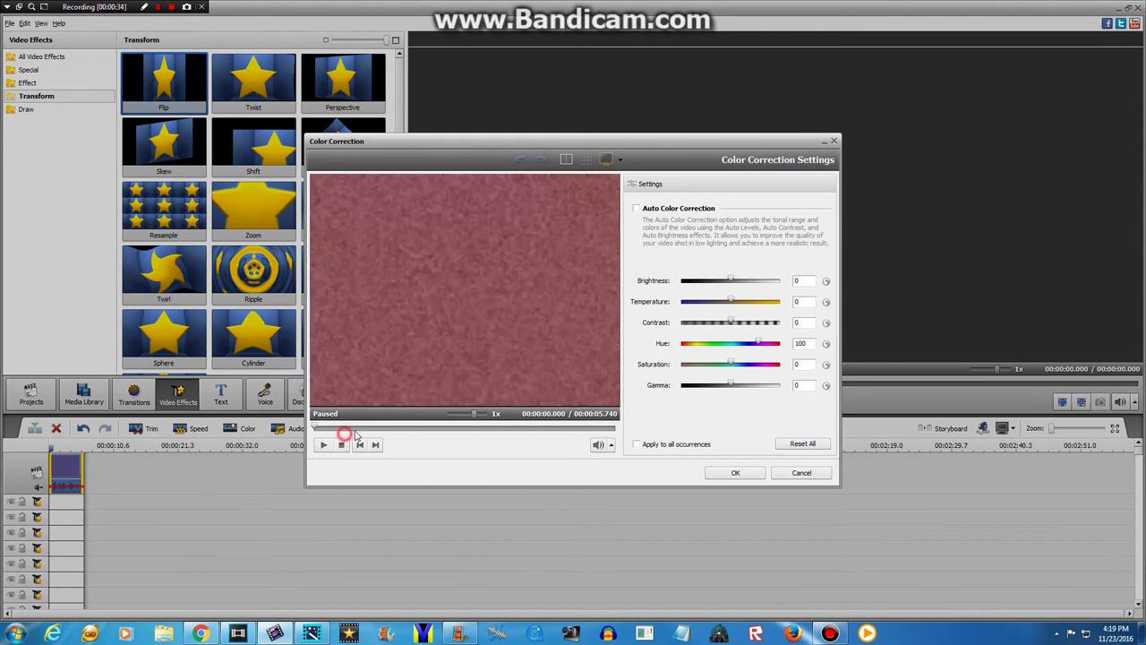
drag(337, 427, 394, 427)
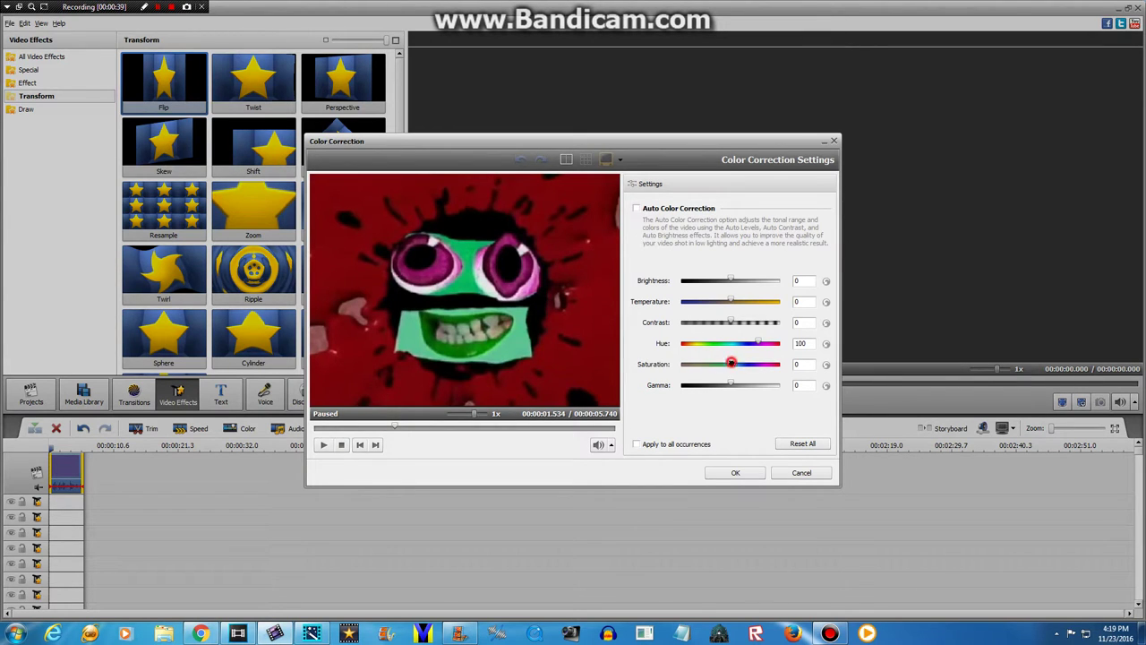
drag(731, 363, 781, 364)
drag(728, 301, 781, 302)
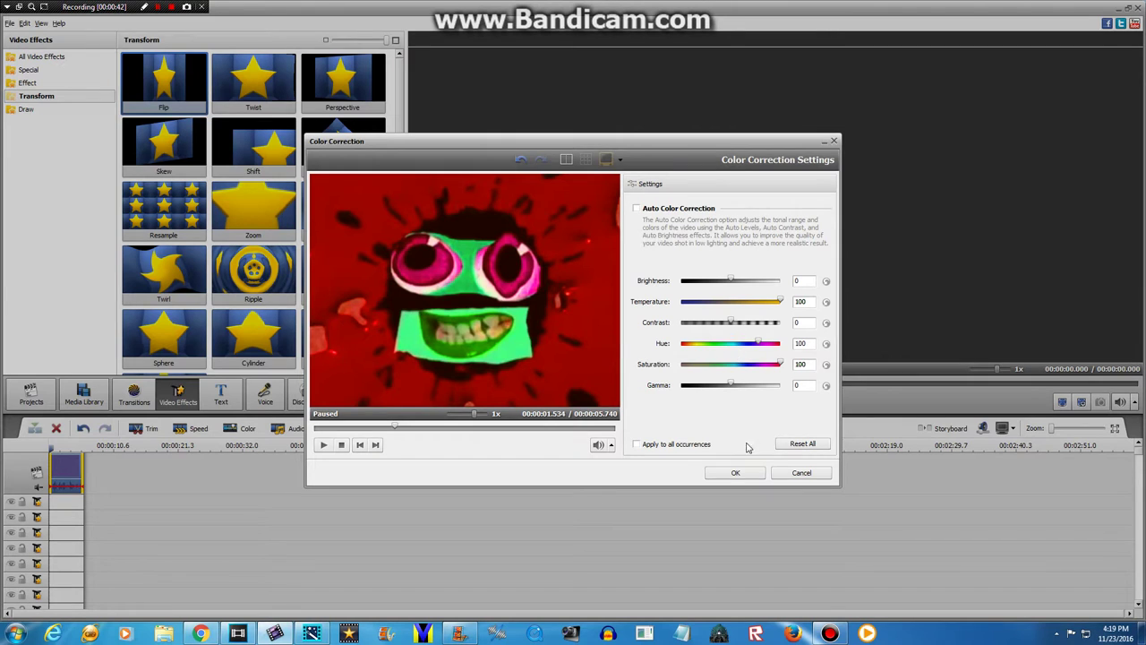
click(735, 473)
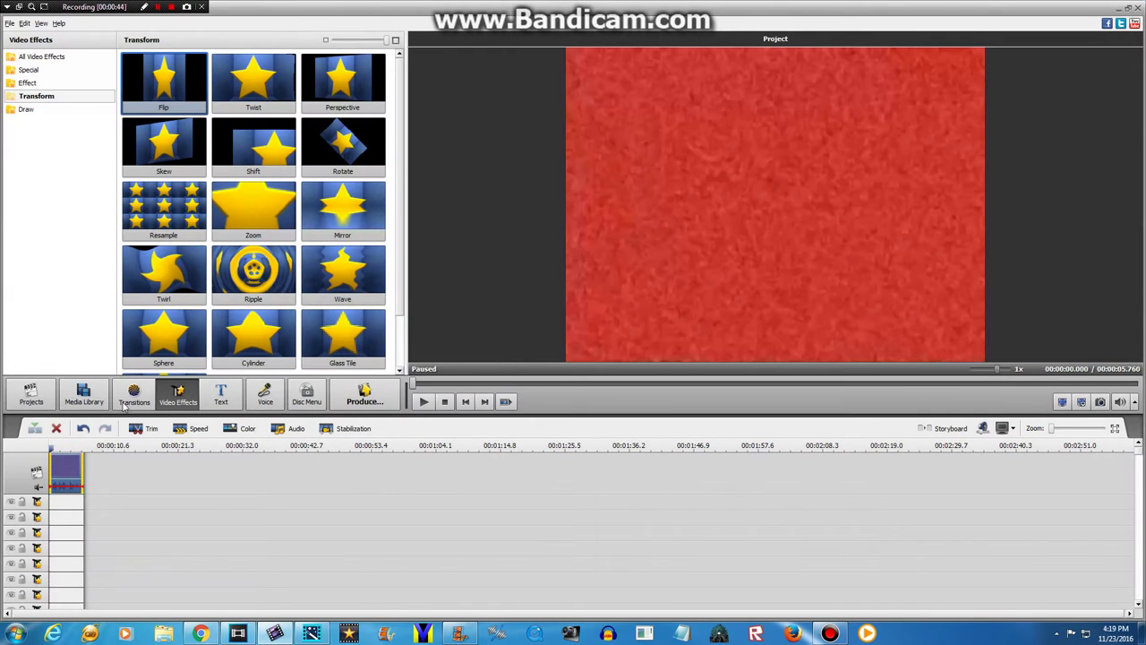
Add the Mirror effect to the first video effect track and shorten it to the clip's length
drag(356, 193, 309, 349)
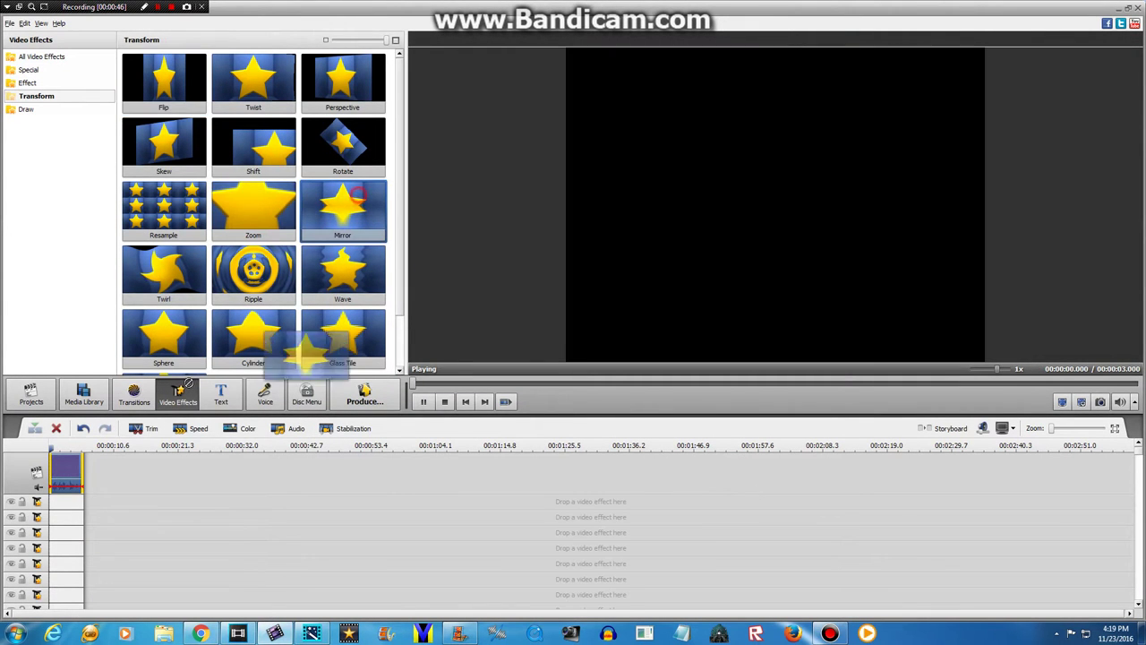
drag(253, 322, 59, 510)
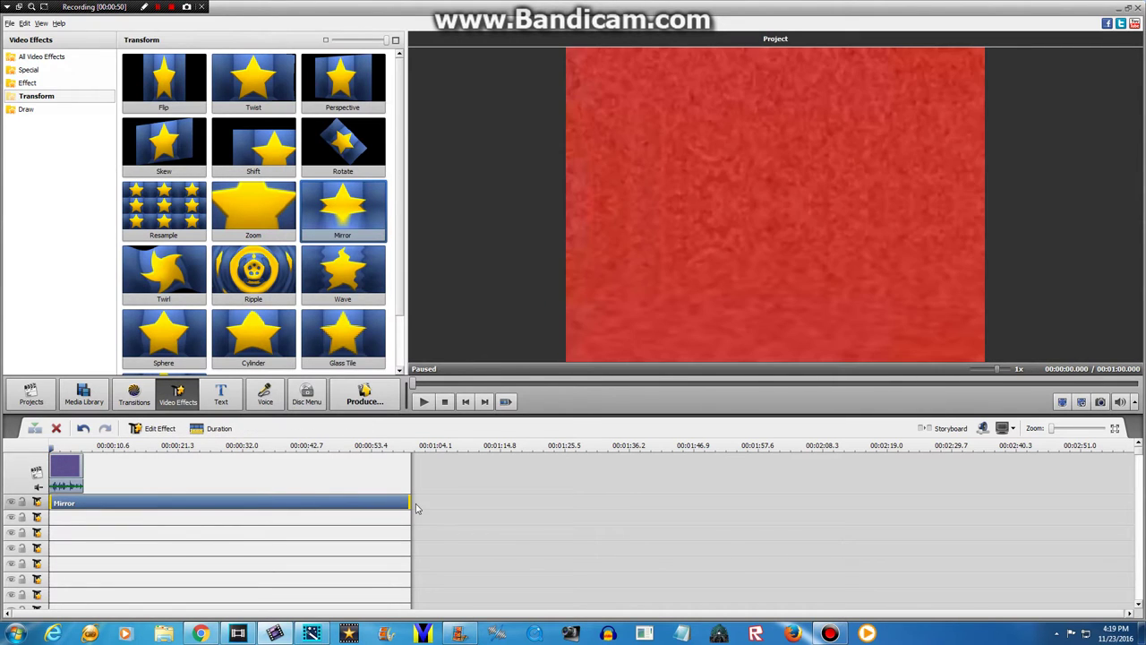
drag(407, 502, 82, 502)
Change the Mirror effect's type to Right and apply it
right_click(79, 504)
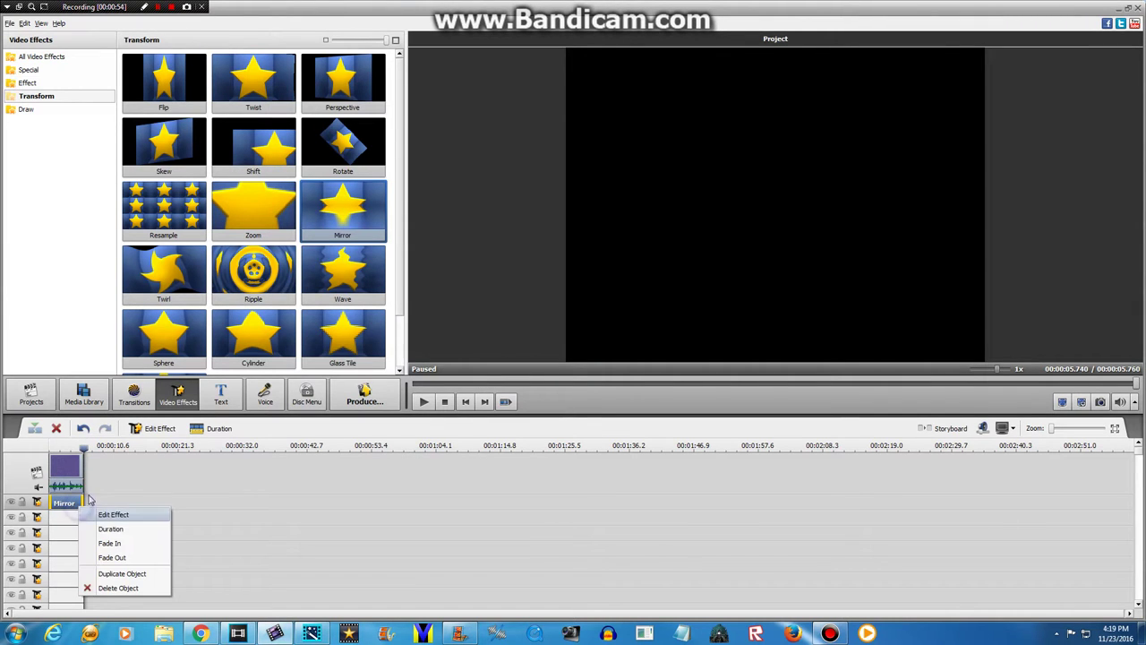
click(105, 517)
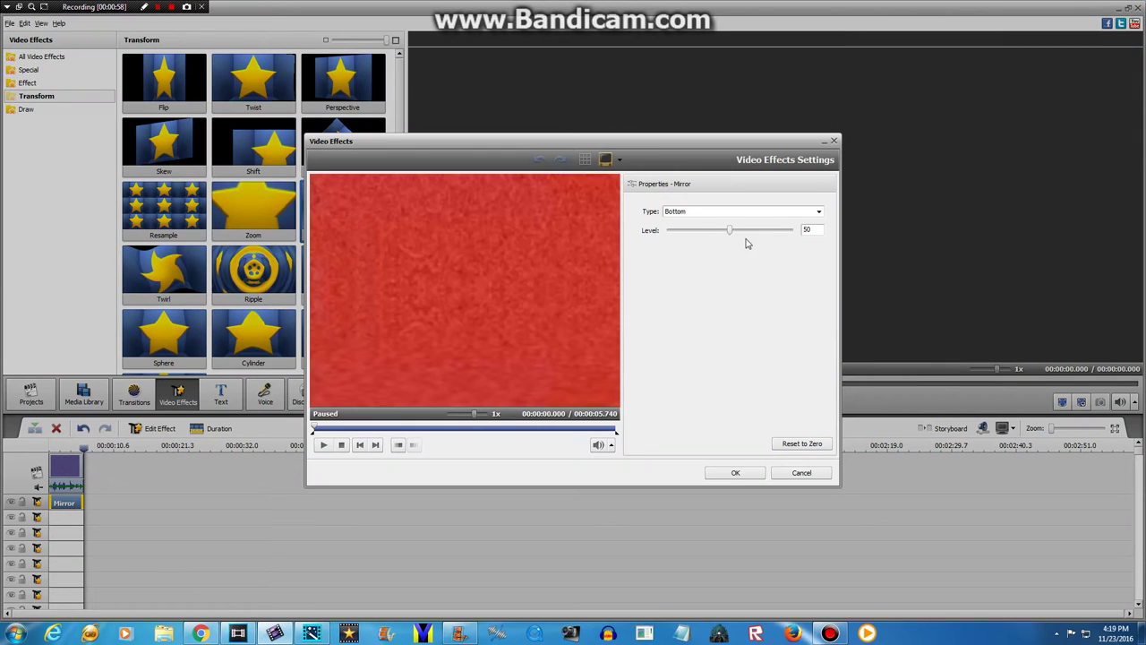
click(733, 231)
click(819, 212)
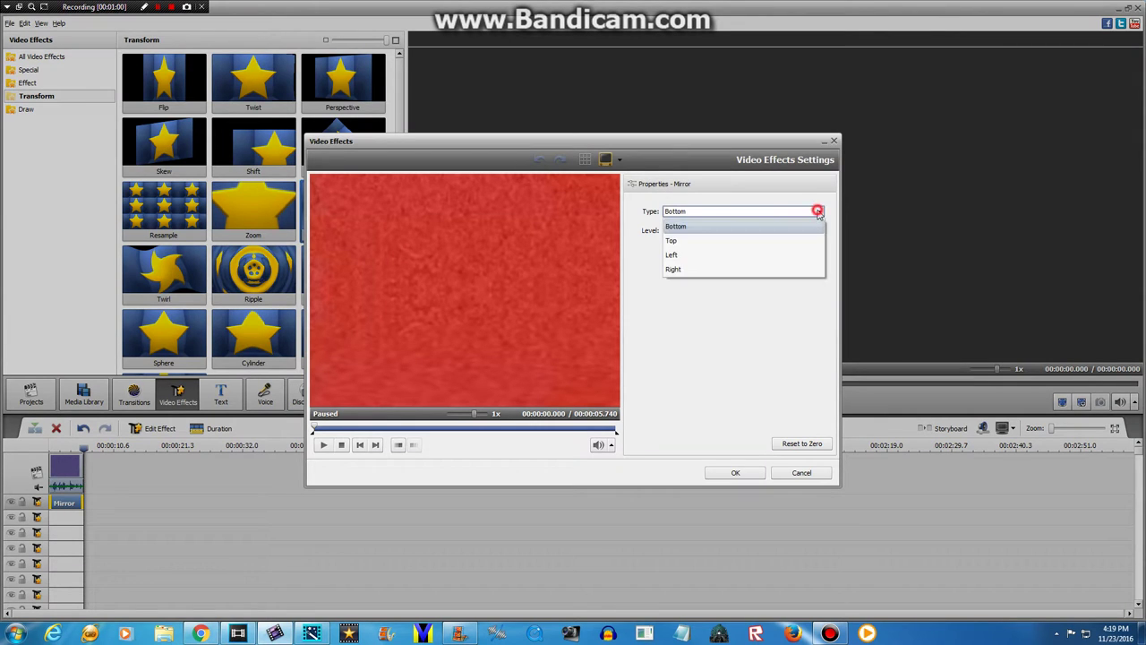
click(687, 271)
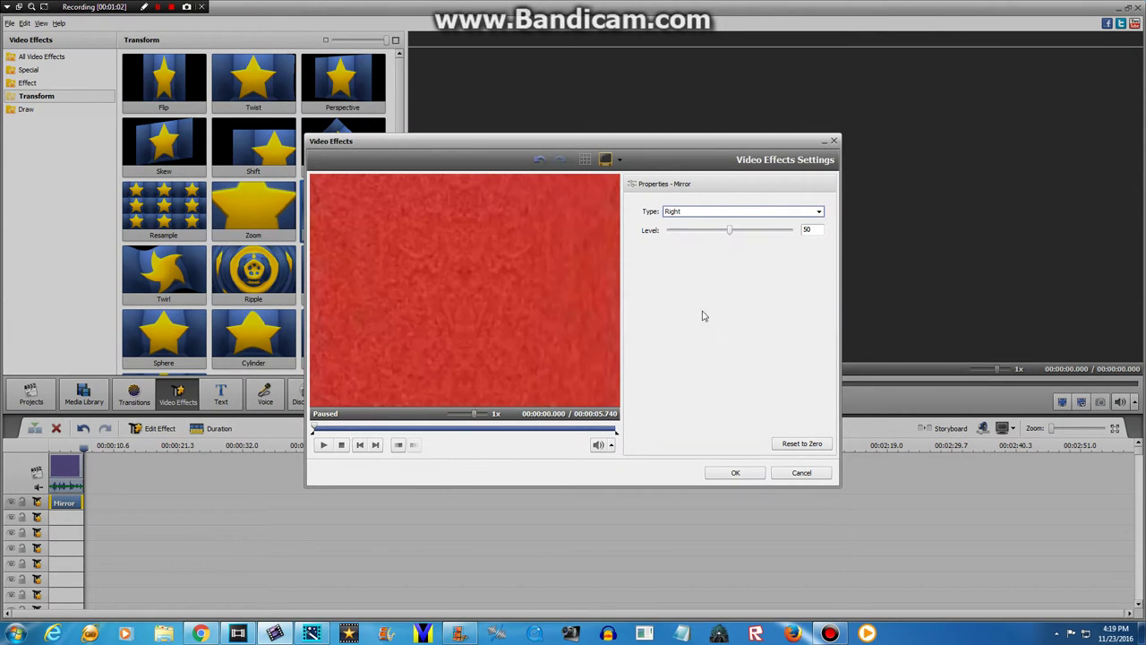
click(721, 473)
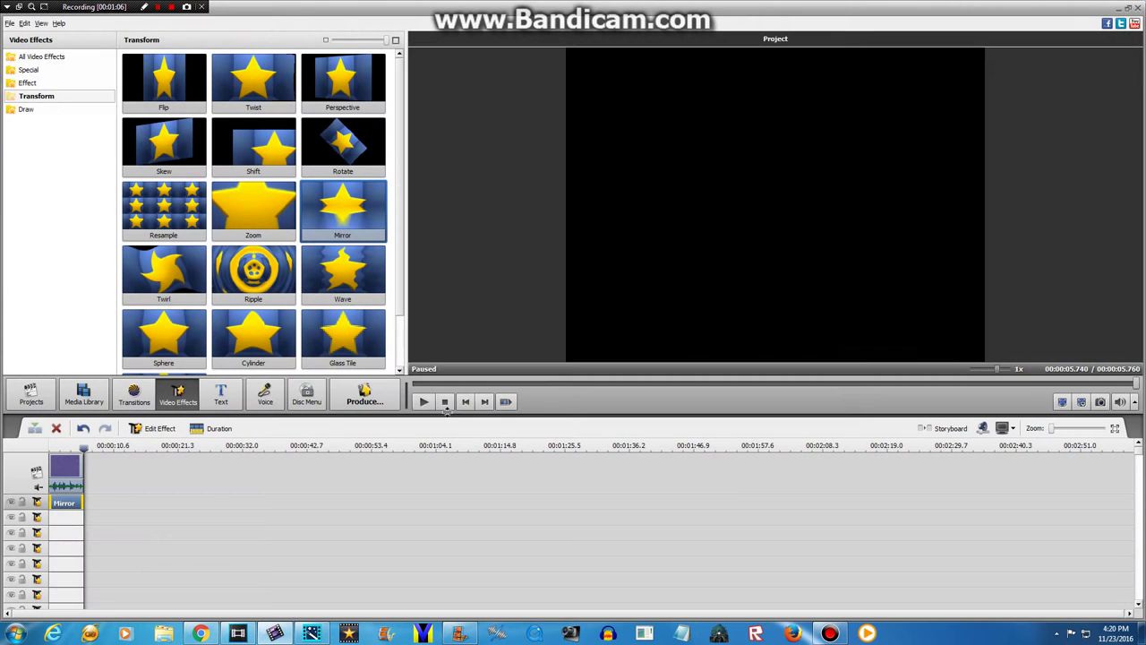
Scrub through the project preview to check the mirrored clip, returning to the start
click(670, 385)
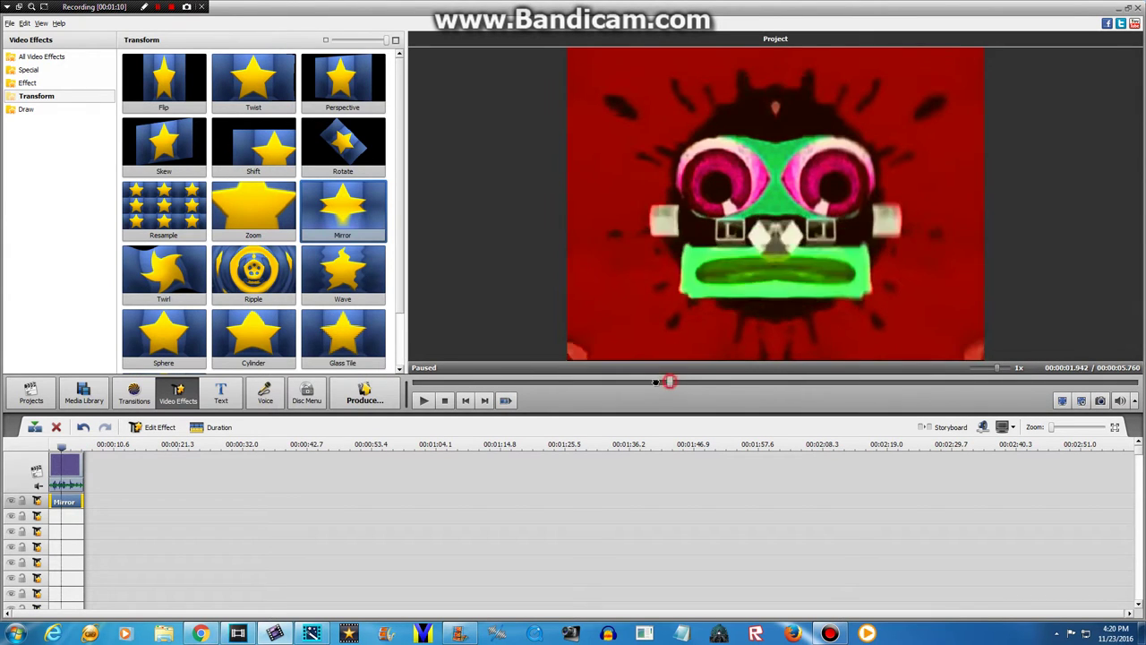
drag(670, 383, 277, 397)
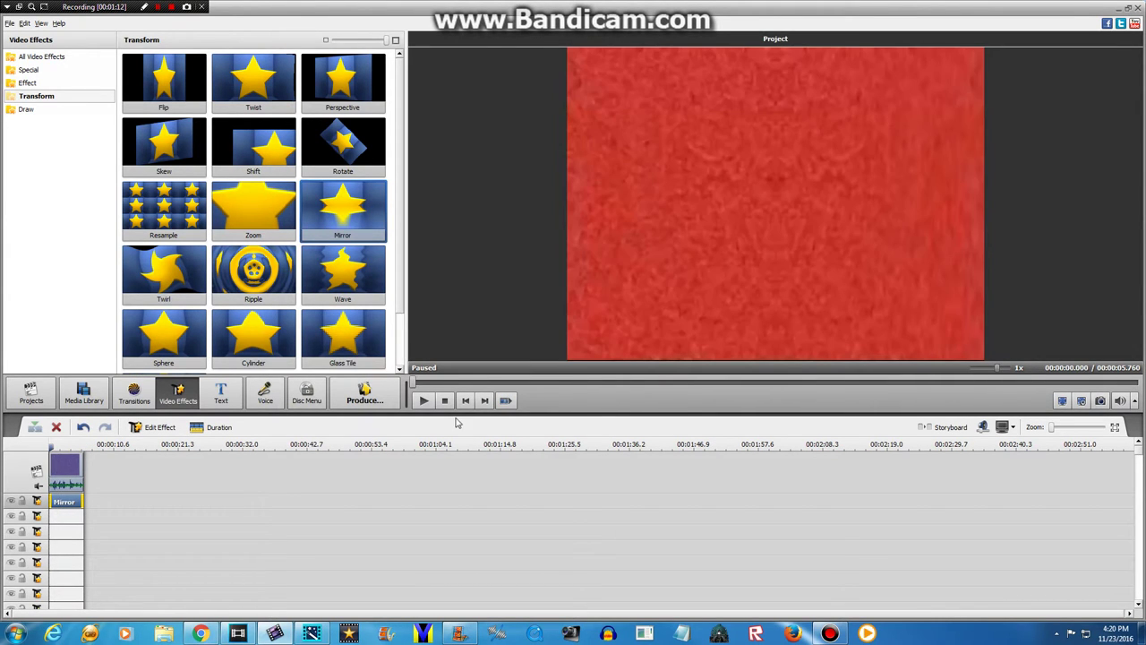
drag(440, 411, 422, 445)
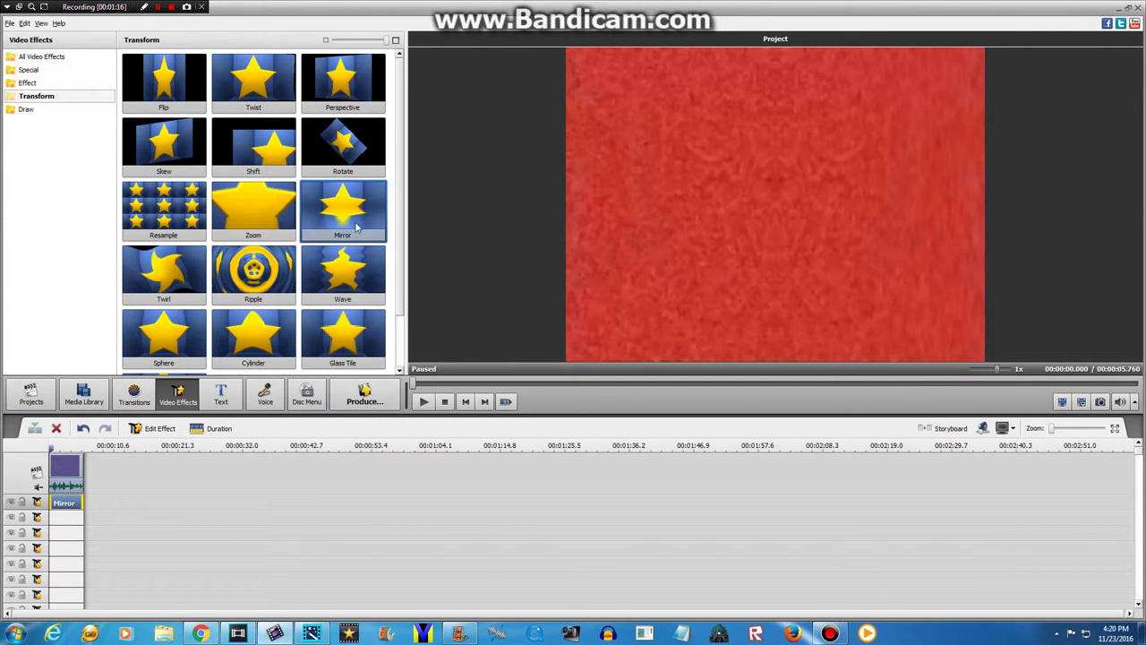
Add the Colorize effect to the track below Mirror and shorten it to the clip's length
click(19, 71)
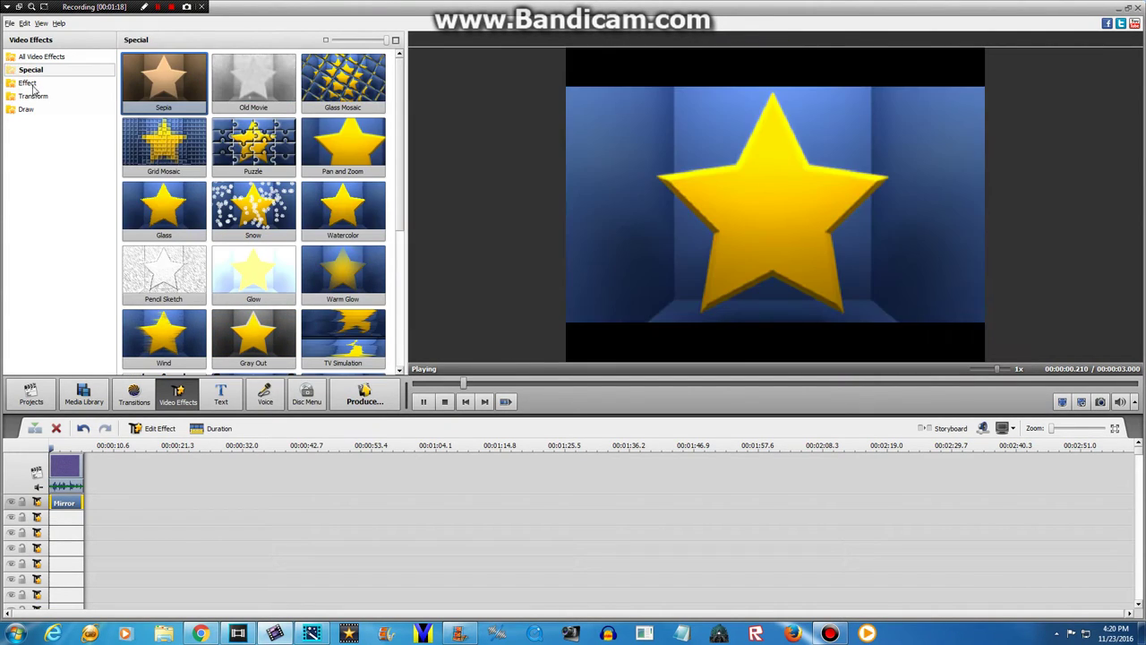
click(34, 95)
click(28, 83)
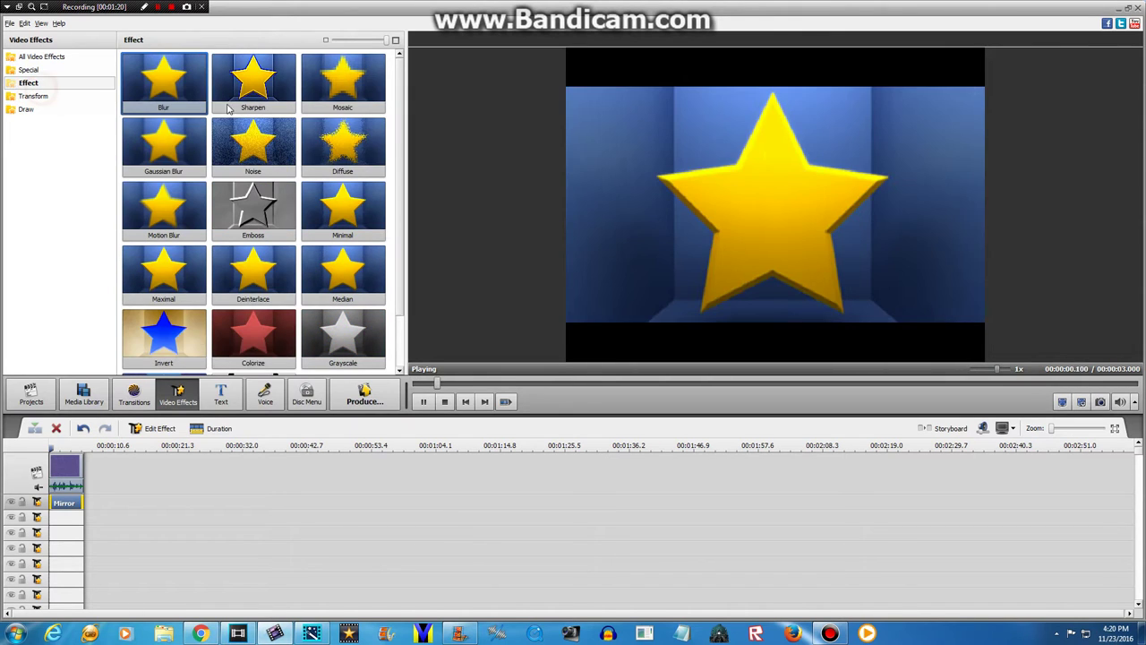
drag(254, 336, 46, 512)
drag(246, 356, 94, 519)
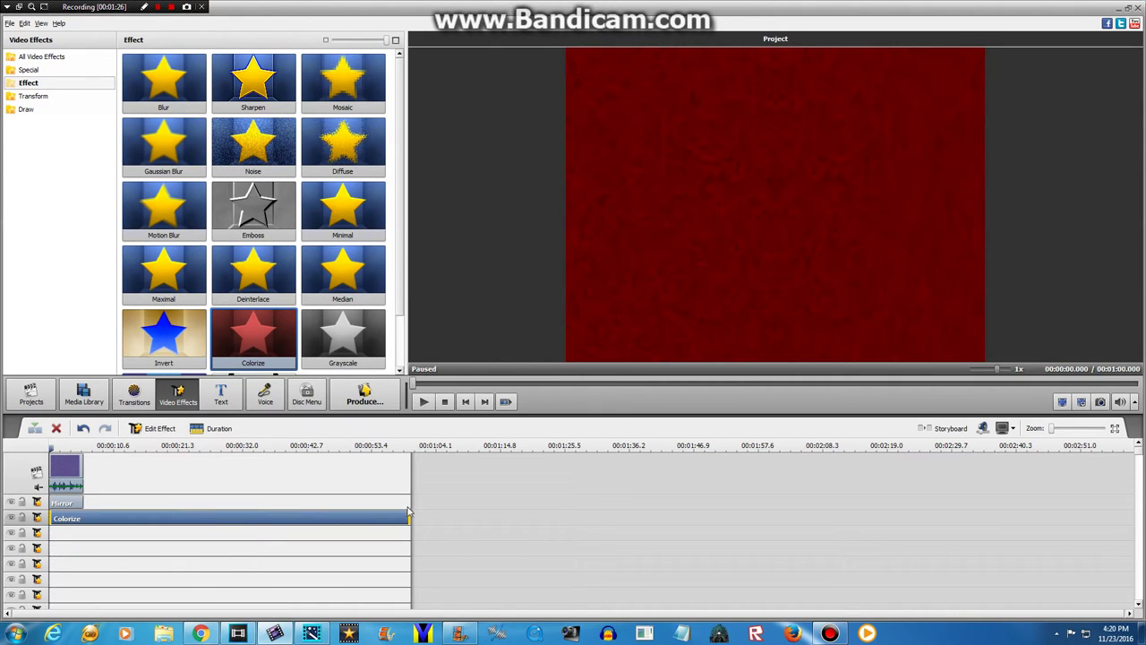
drag(410, 511, 82, 516)
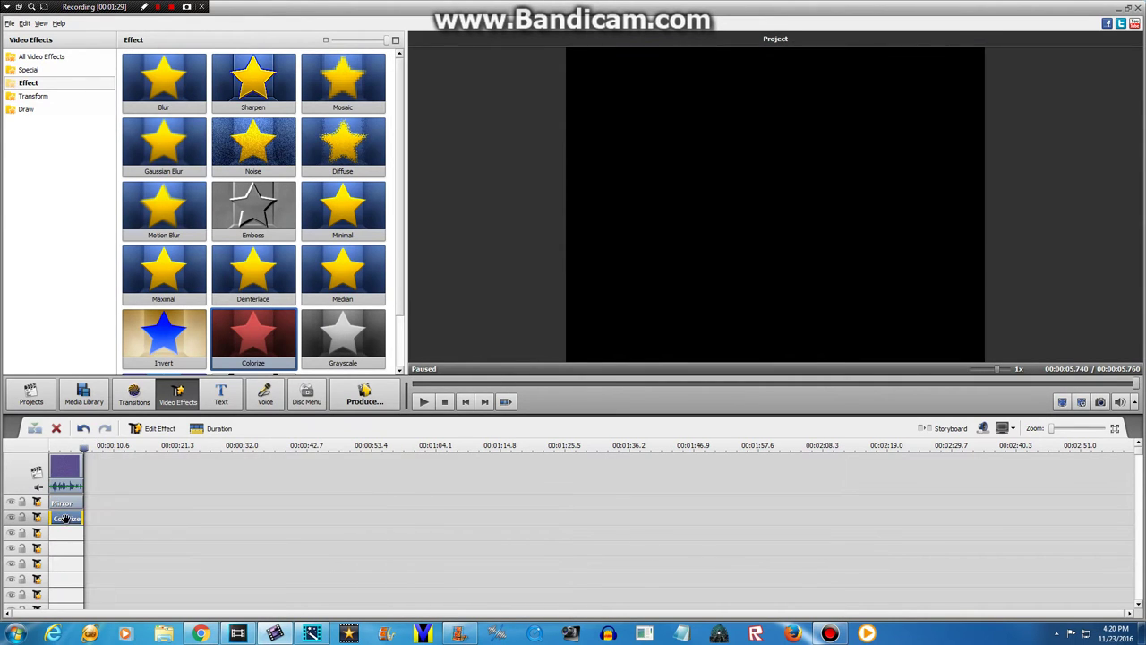
Open the Colorize effect's settings at a frame showing the face and set its mask to Ellipse
right_click(74, 515)
click(83, 528)
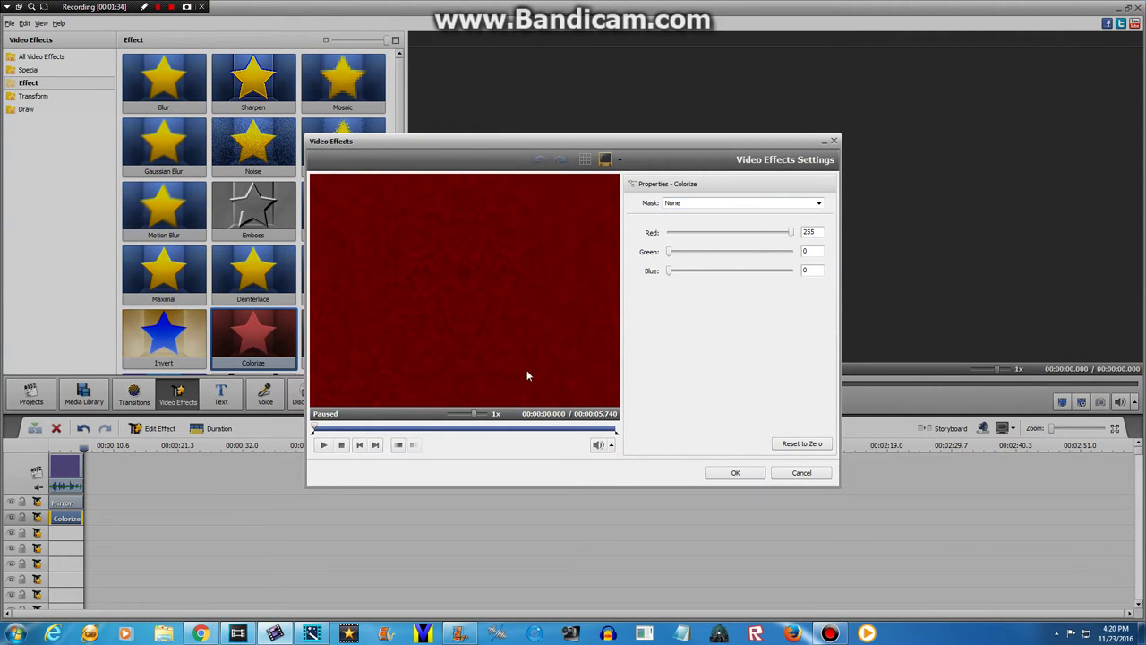
click(405, 431)
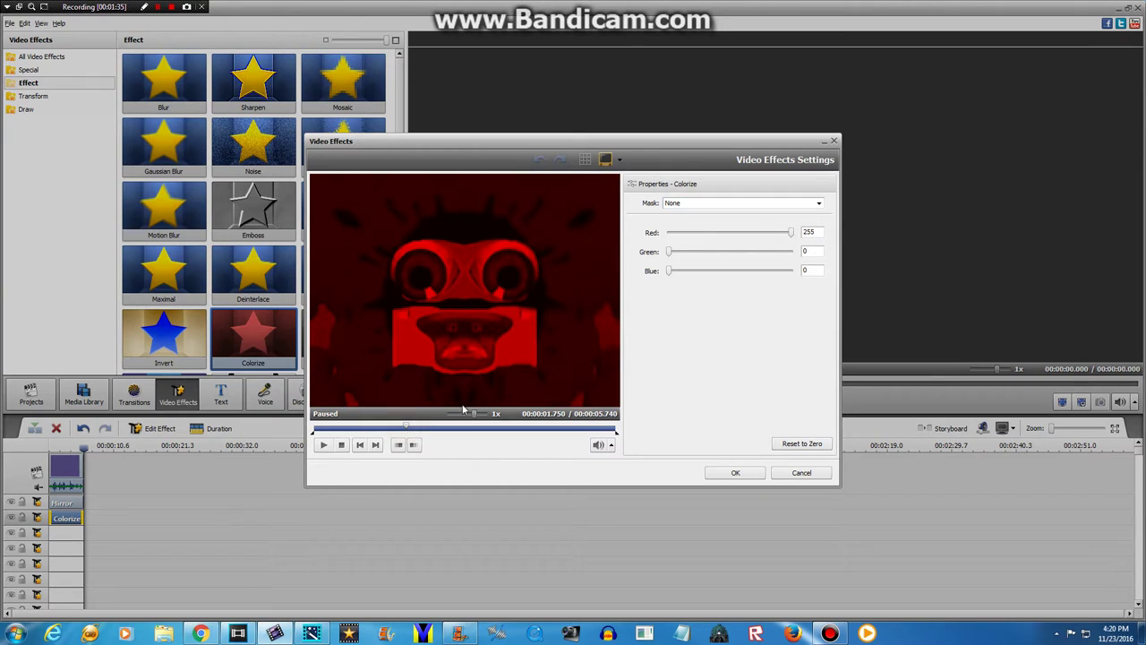
click(819, 203)
click(680, 250)
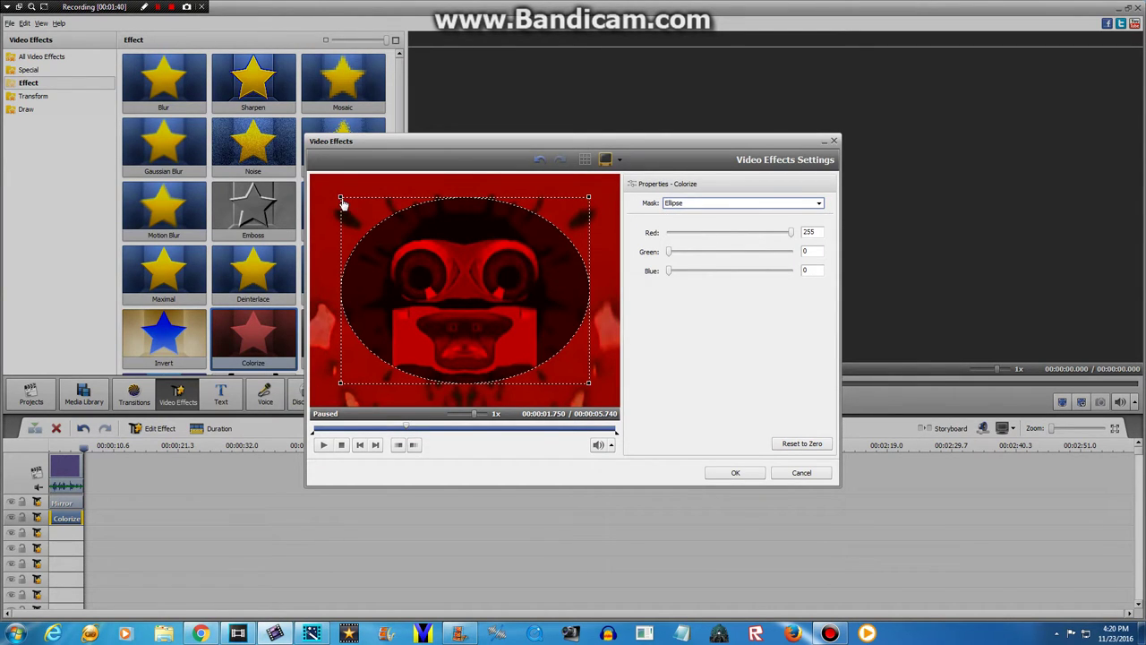
Shrink the Colorize ellipse mask to a small oval between the eyes and mouth, apply it, and preview the result
drag(342, 204, 402, 245)
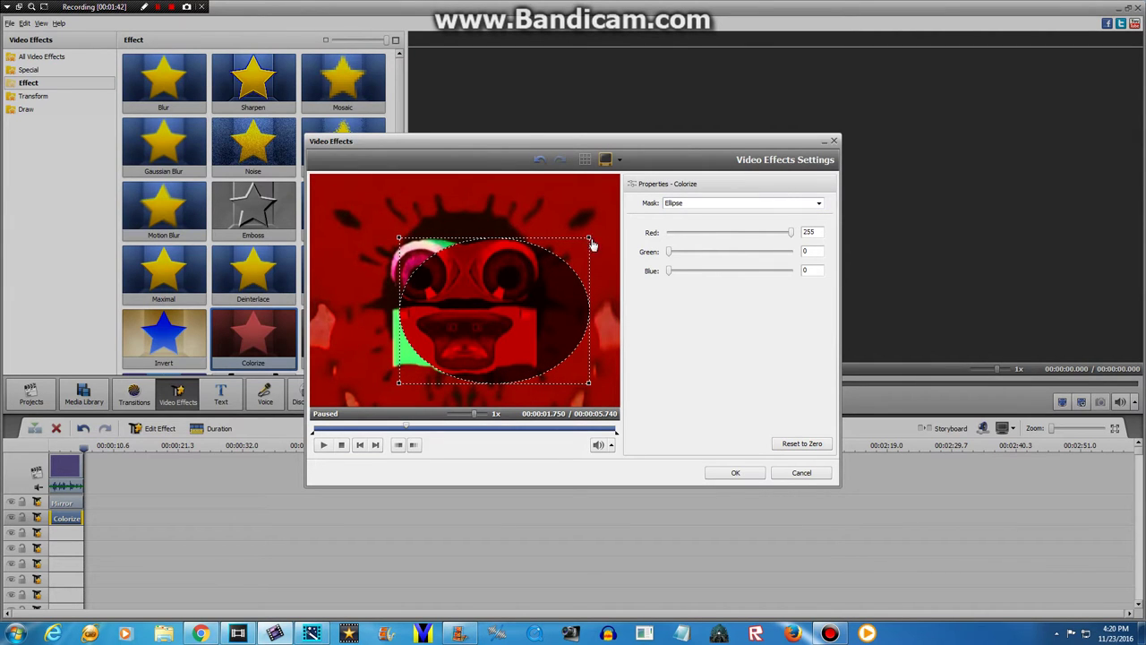
drag(590, 245, 523, 293)
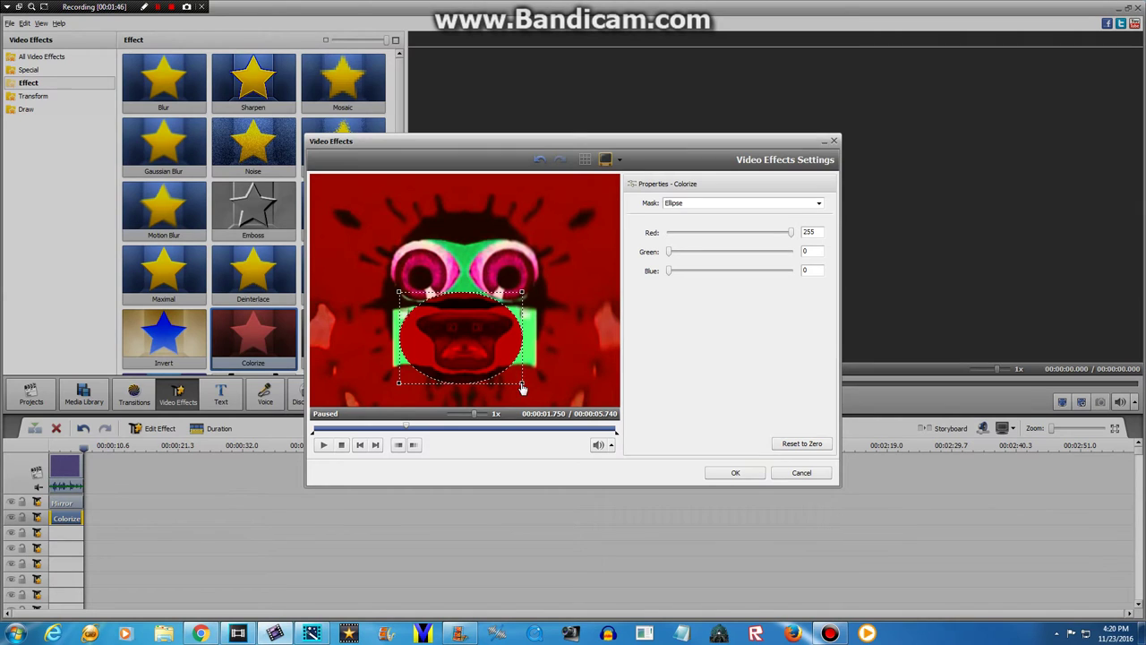
drag(520, 369, 523, 307)
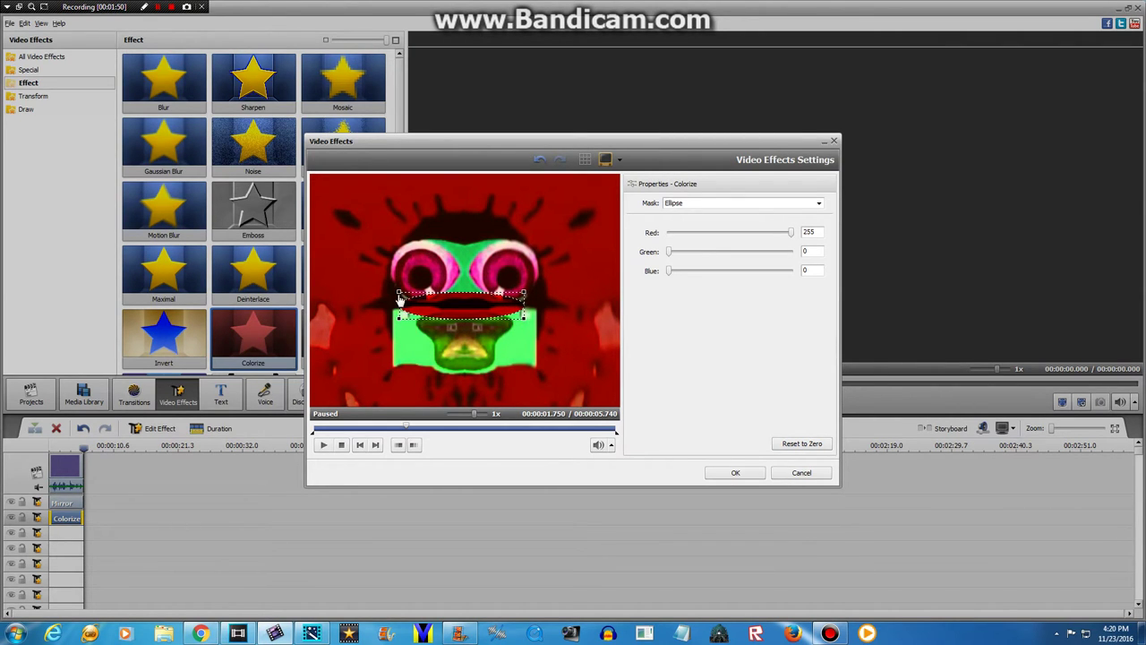
drag(400, 300, 464, 291)
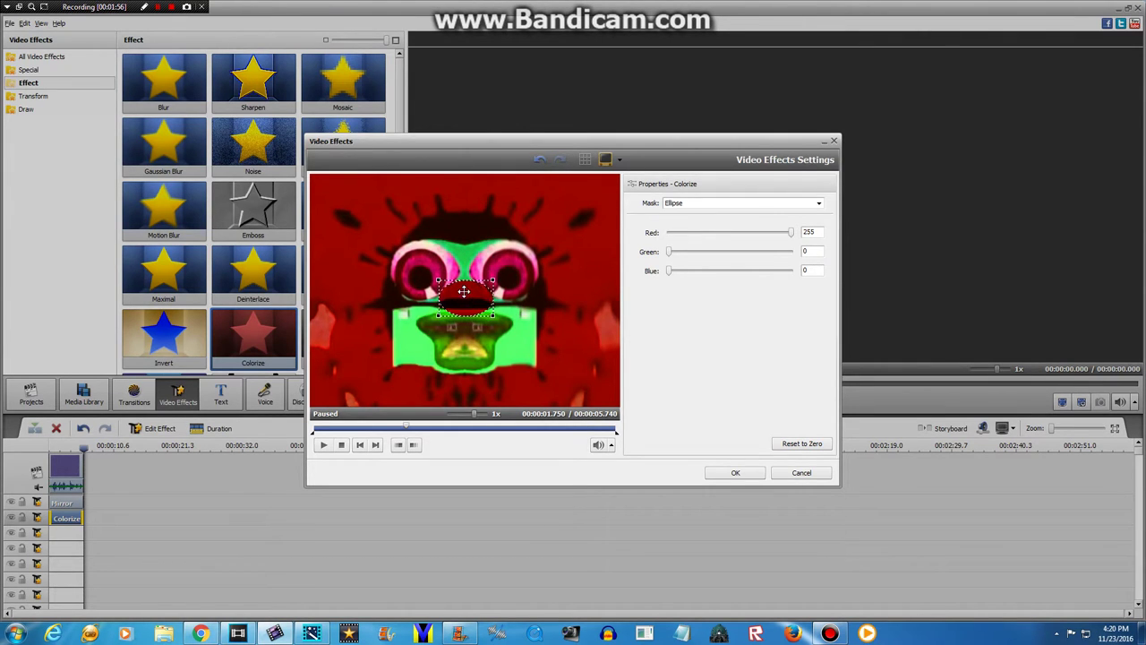
click(734, 473)
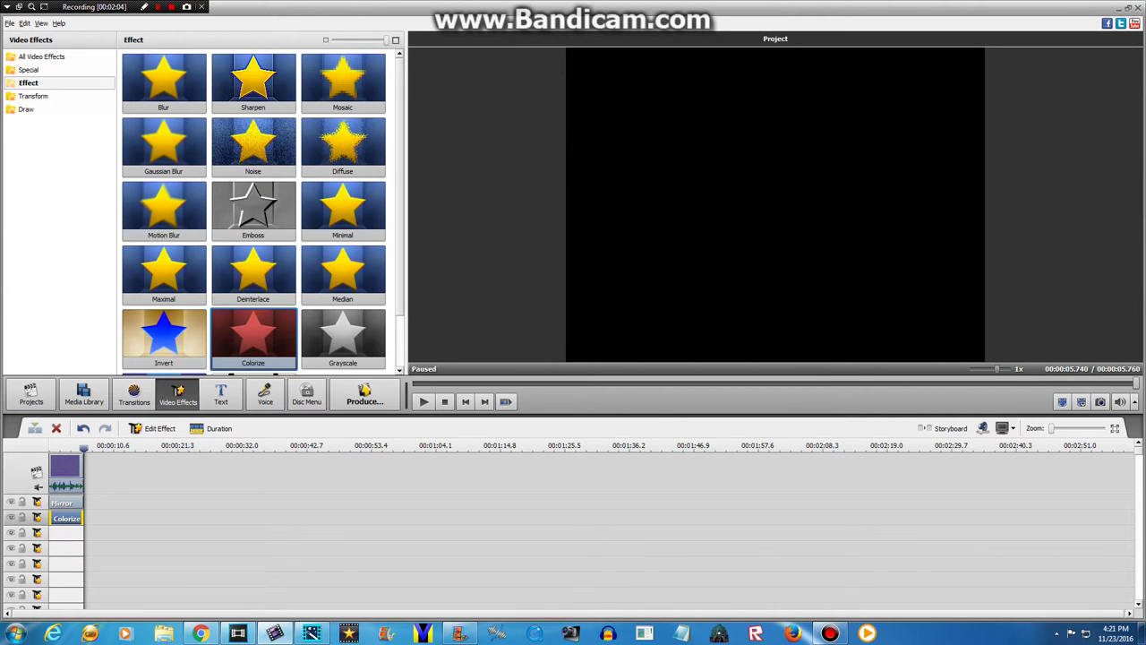
click(417, 383)
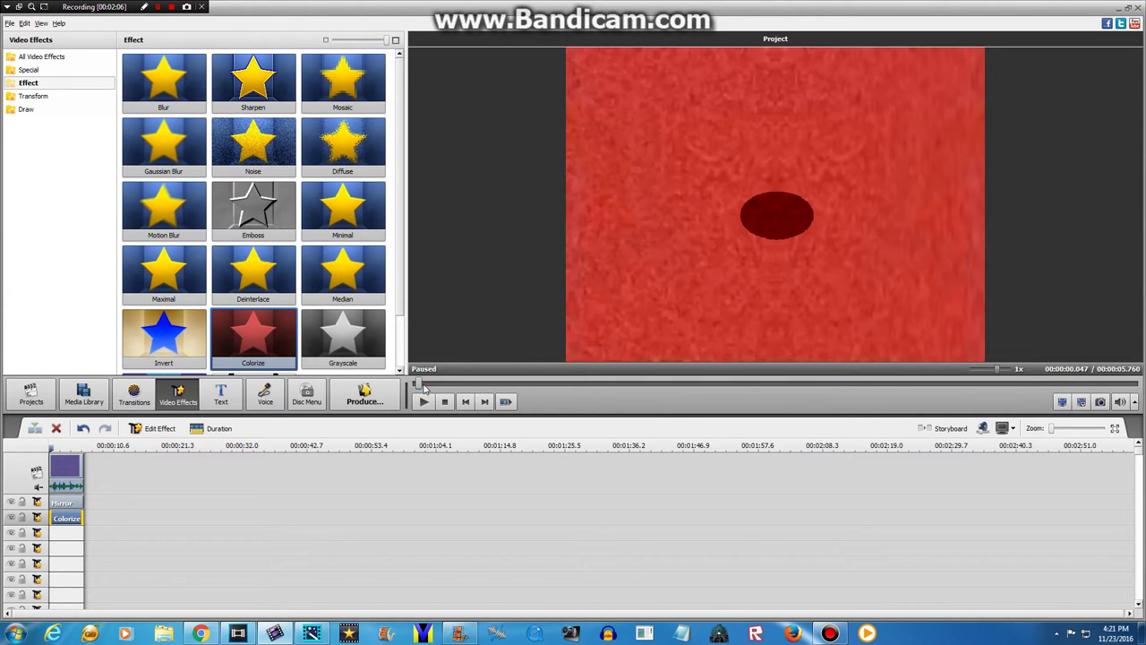
drag(419, 384, 304, 376)
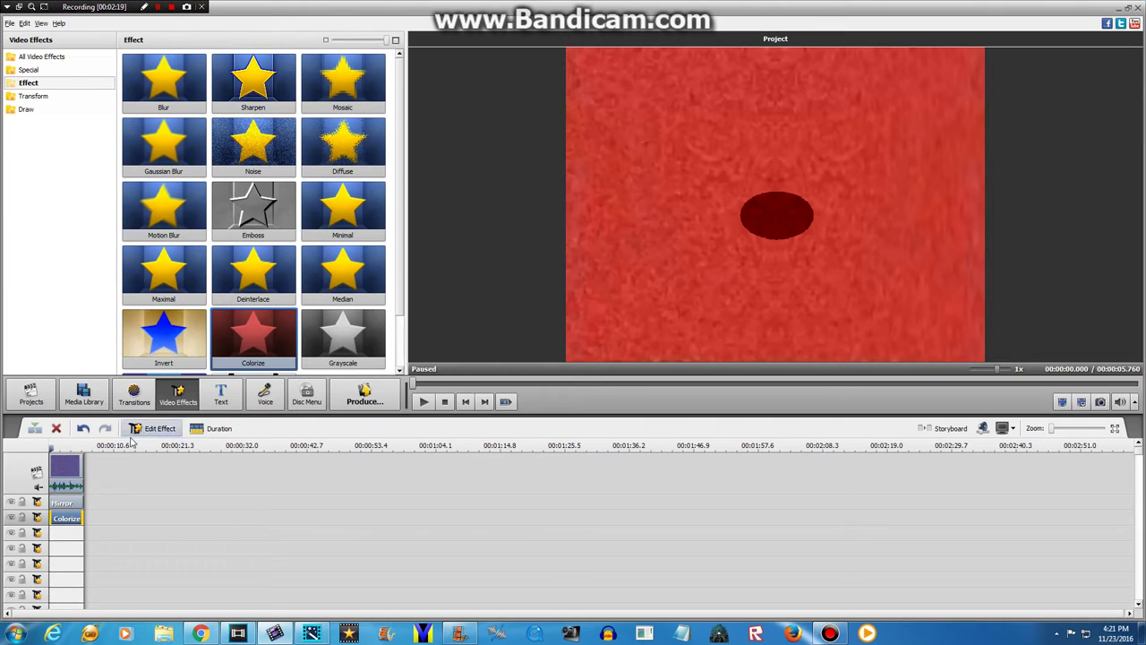
Add the Klasky Csupo Enhanced With CoNfUsIoN clip from the current project's media to the third audio track
right_click(62, 460)
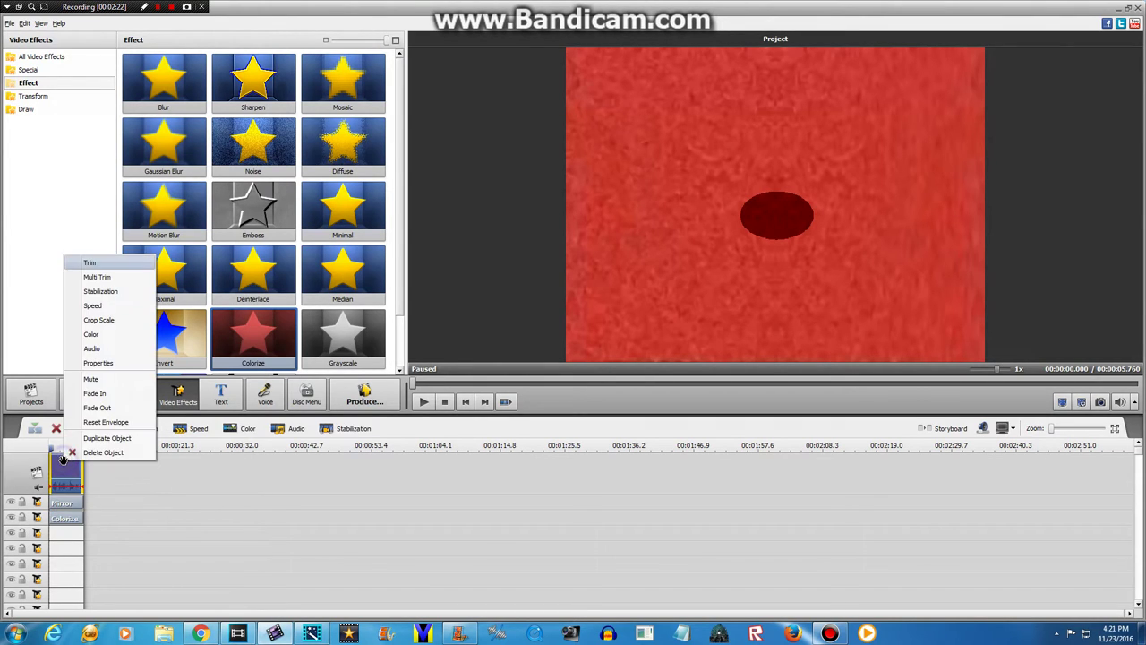
click(83, 387)
click(84, 394)
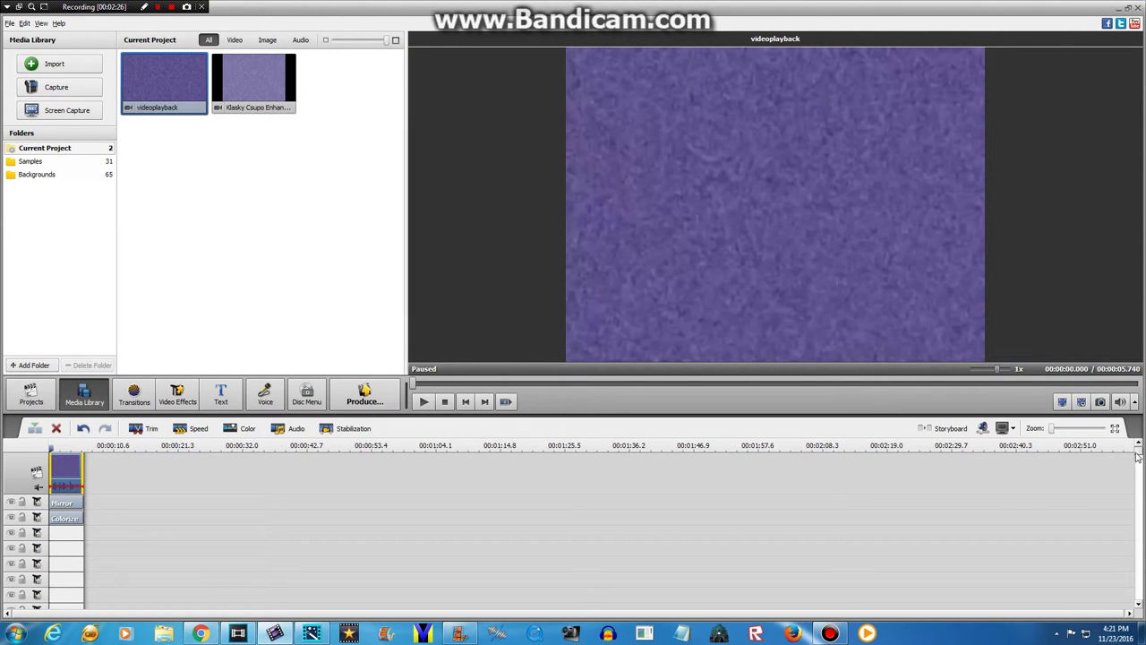
drag(1137, 456, 1137, 631)
drag(253, 82, 56, 548)
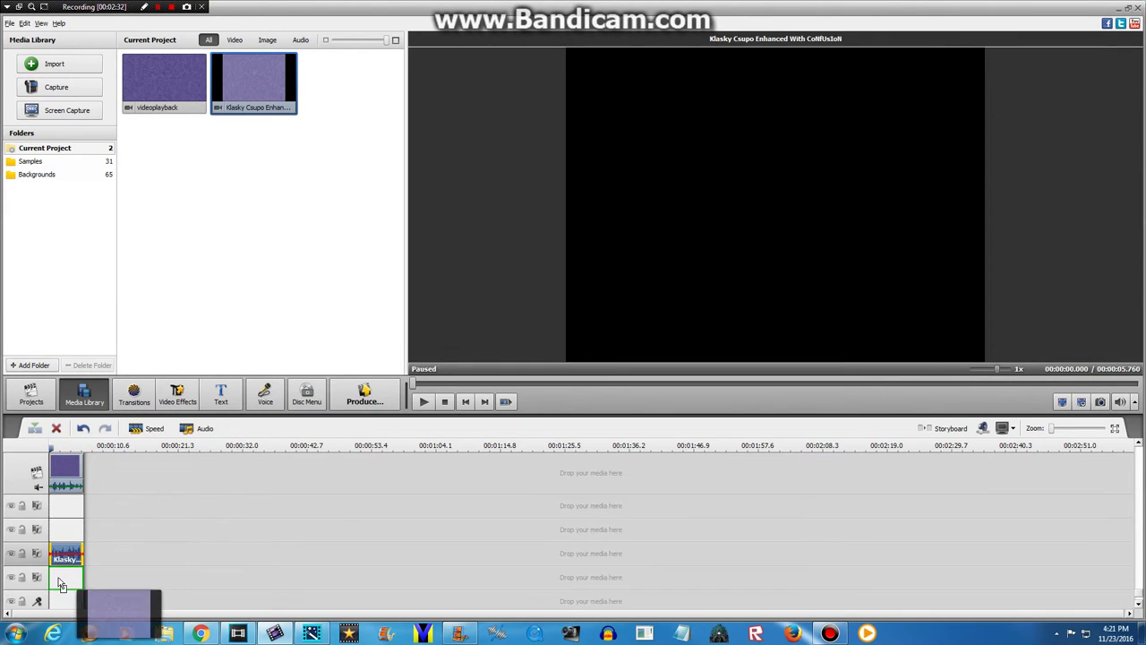
Raise the Pitch Shift rate of the Klasky Csupo clip on the third audio track and apply the audio correction
right_click(78, 474)
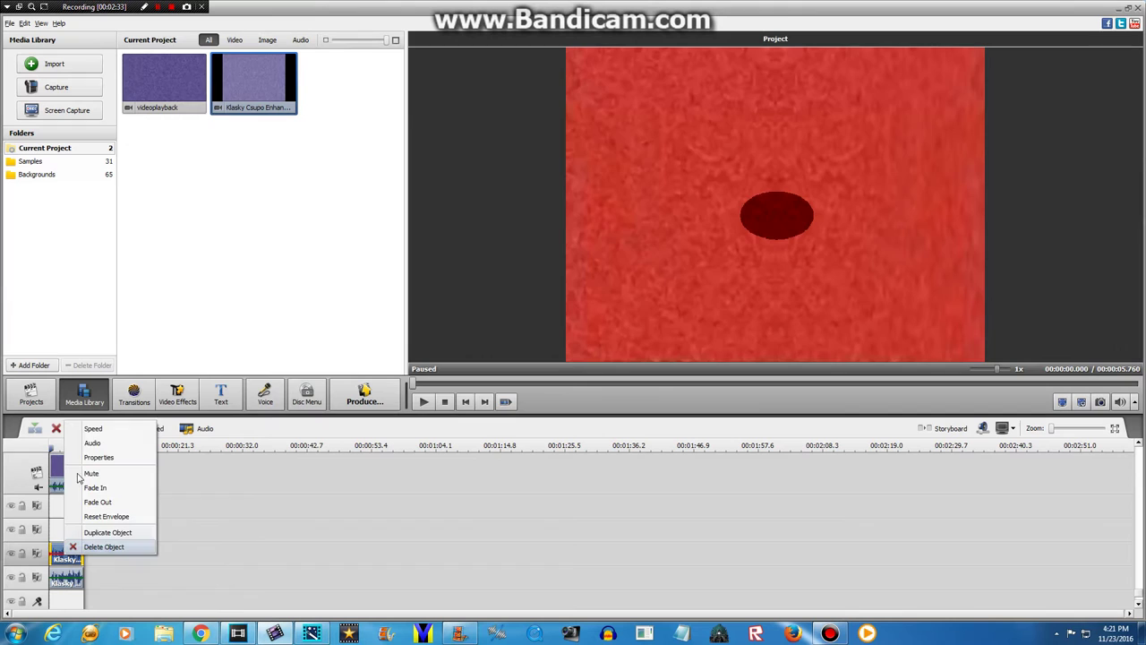
click(93, 431)
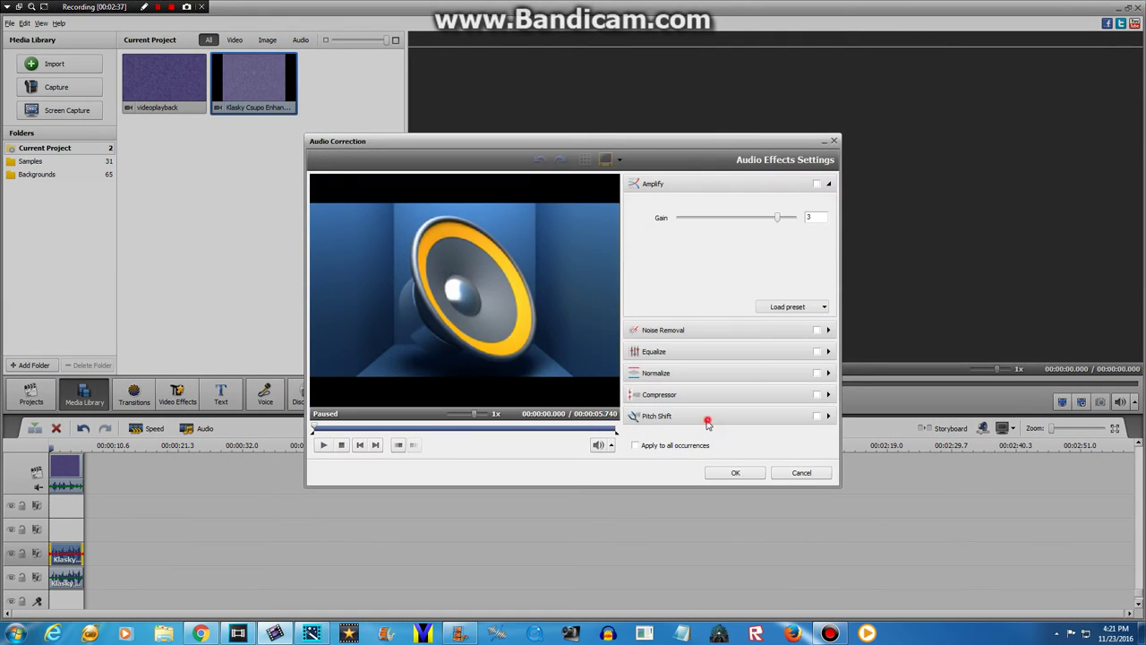
click(708, 422)
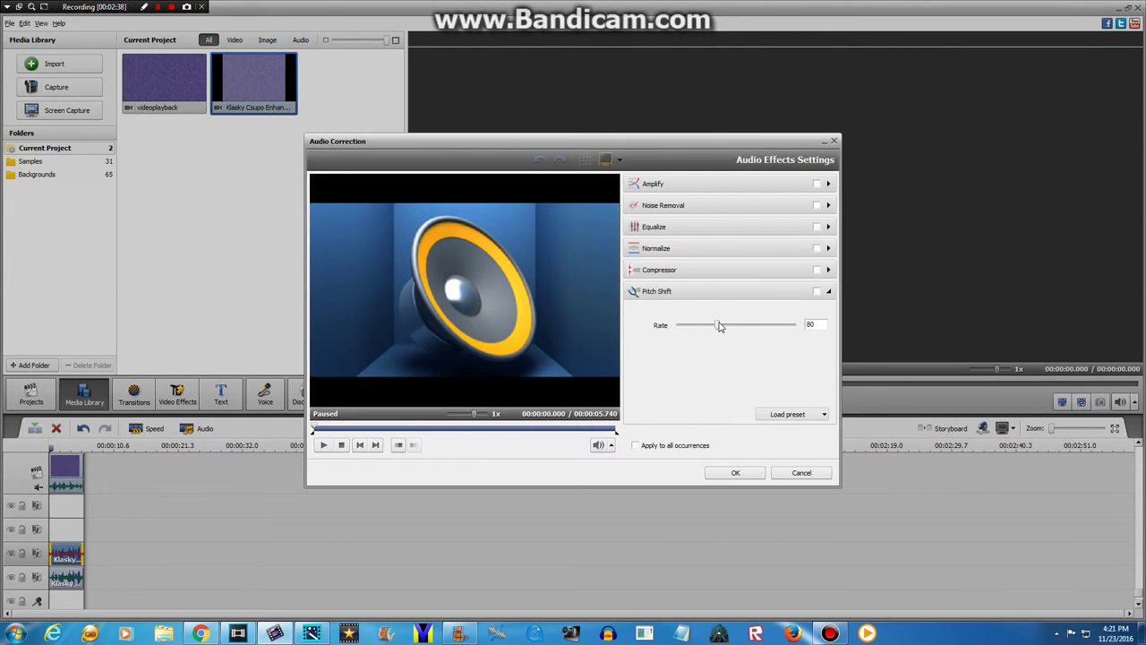
drag(719, 325, 755, 329)
click(734, 472)
Raise the Pitch Shift rate of the clip on the fourth audio track close to its maximum and play the project
click(59, 582)
right_click(59, 583)
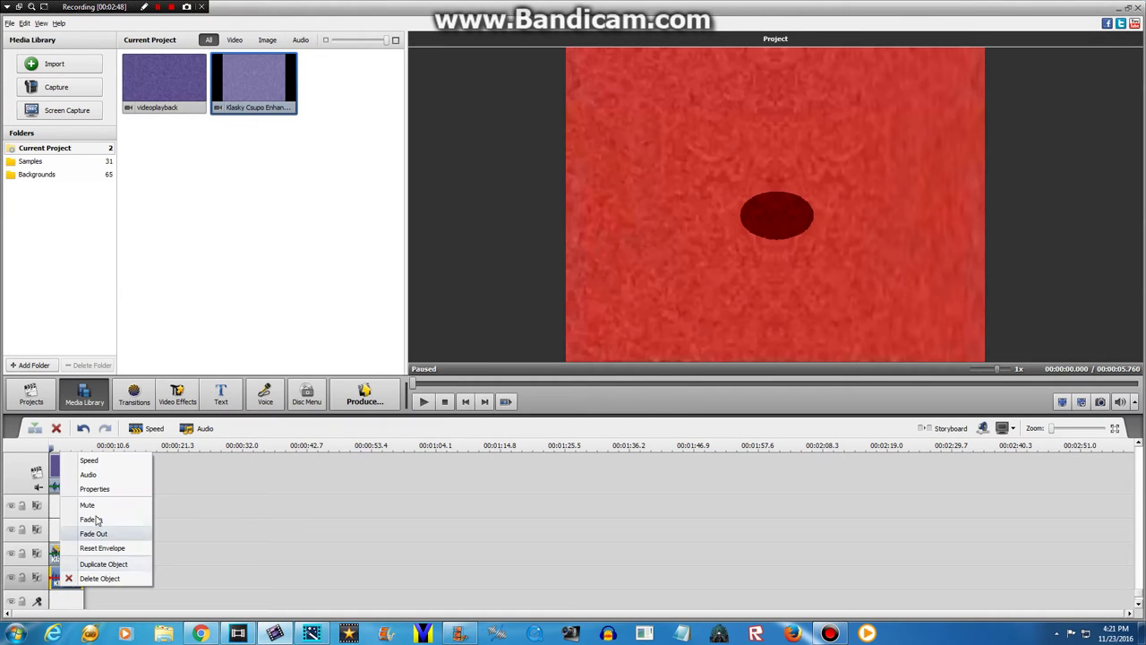
click(96, 472)
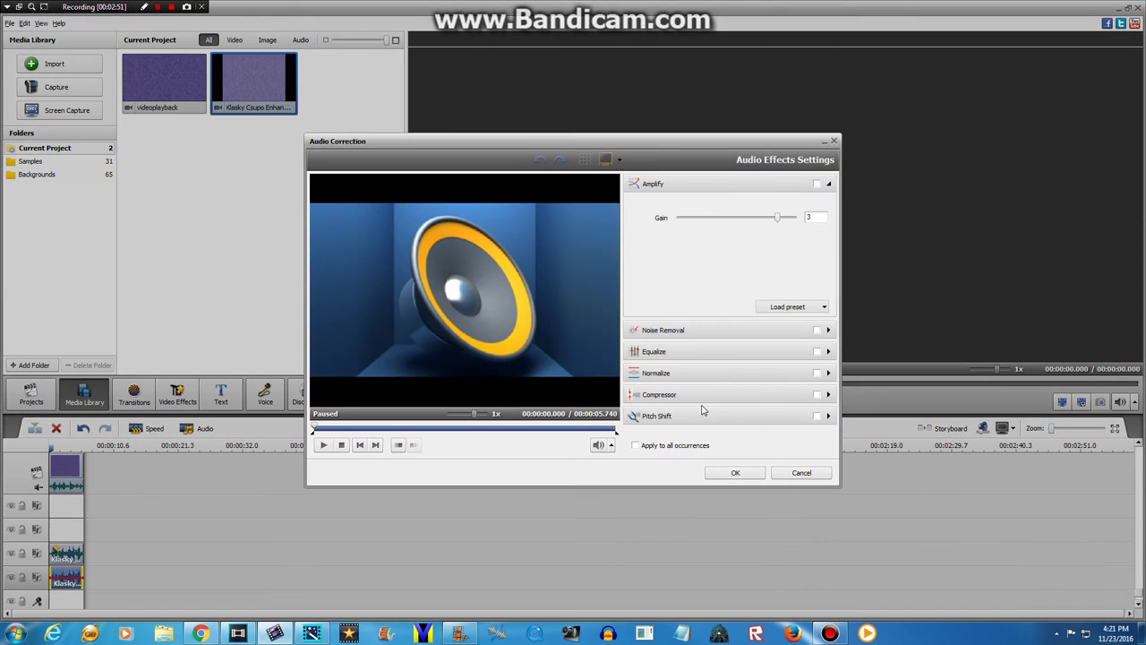
click(685, 410)
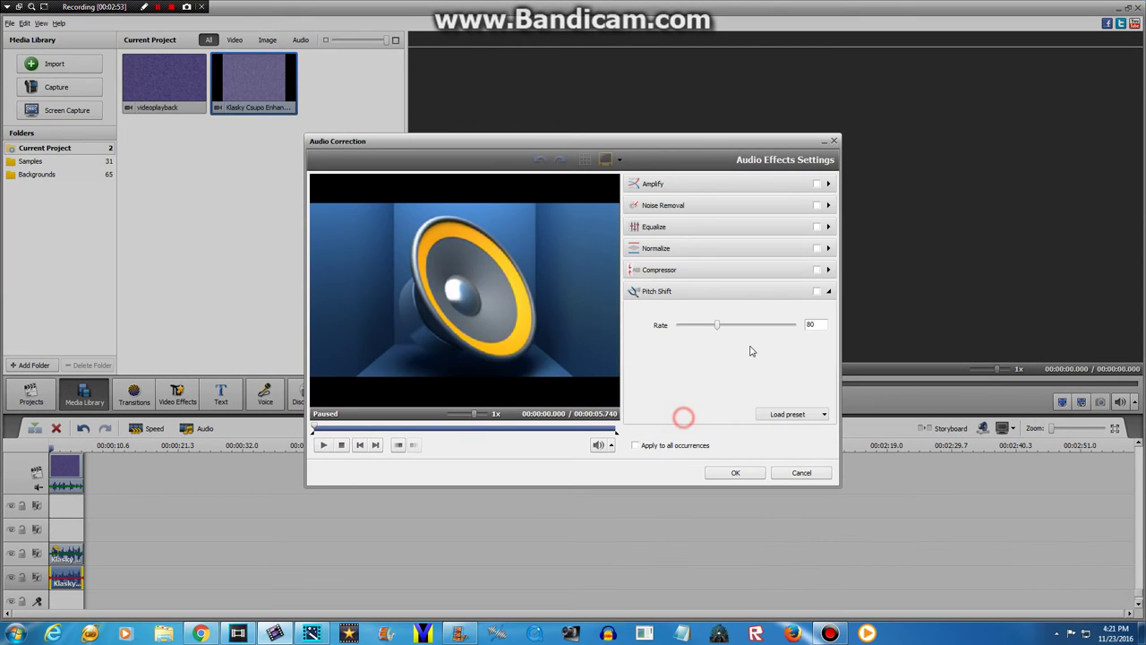
drag(784, 325, 793, 328)
click(734, 477)
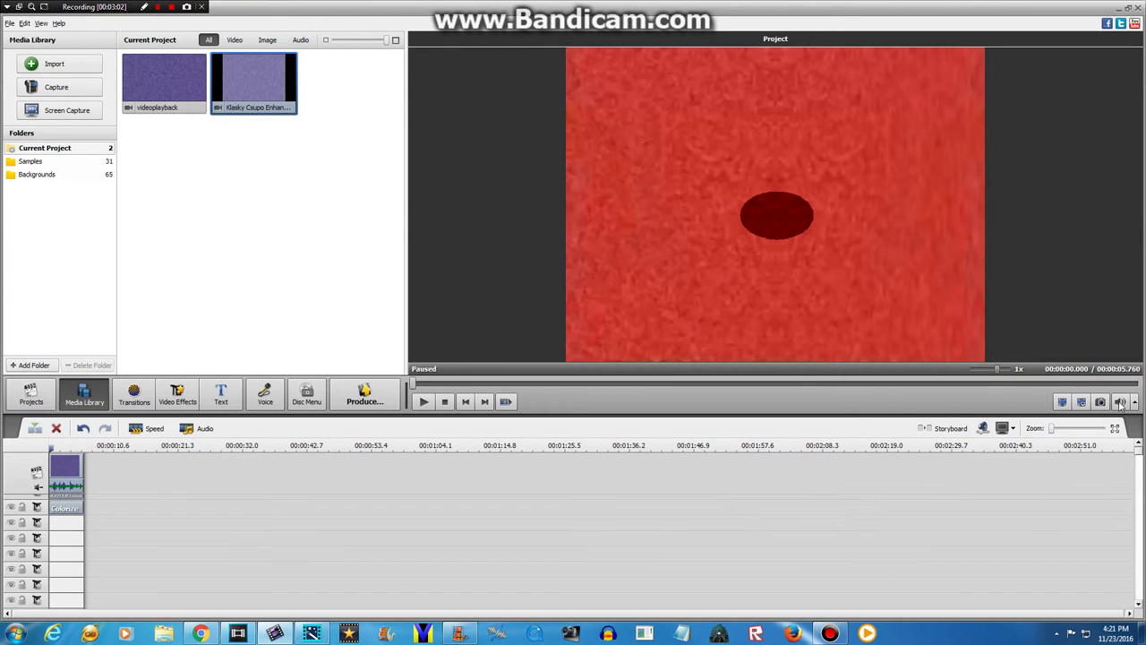
click(423, 401)
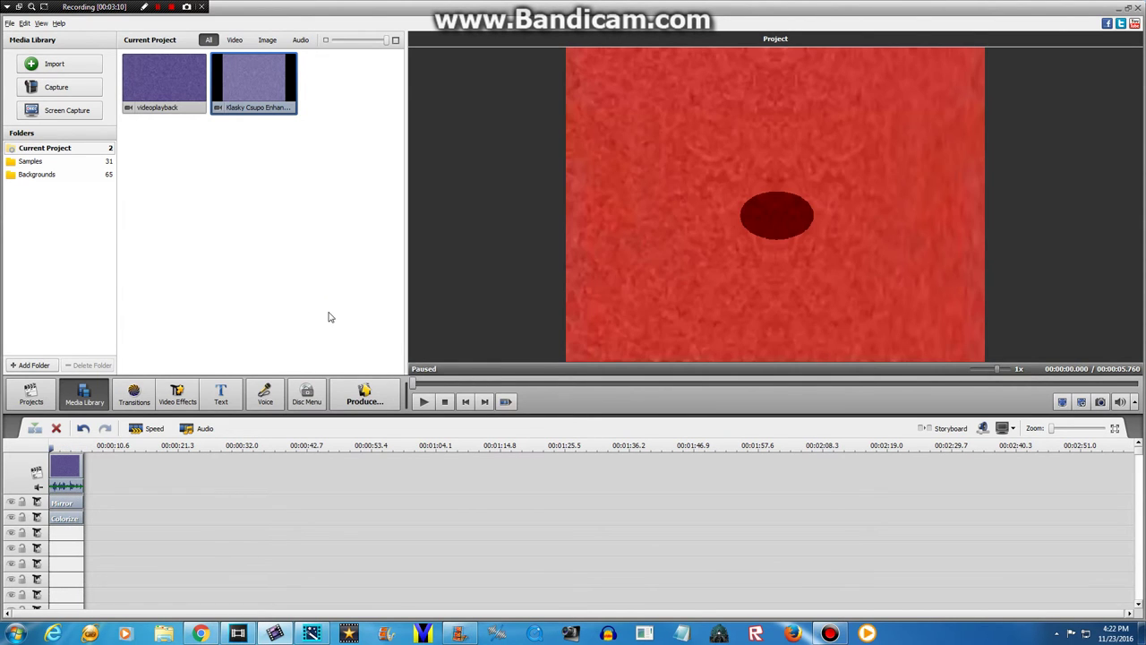
Set up production of the project as a video file with Play sound as the final action
click(365, 396)
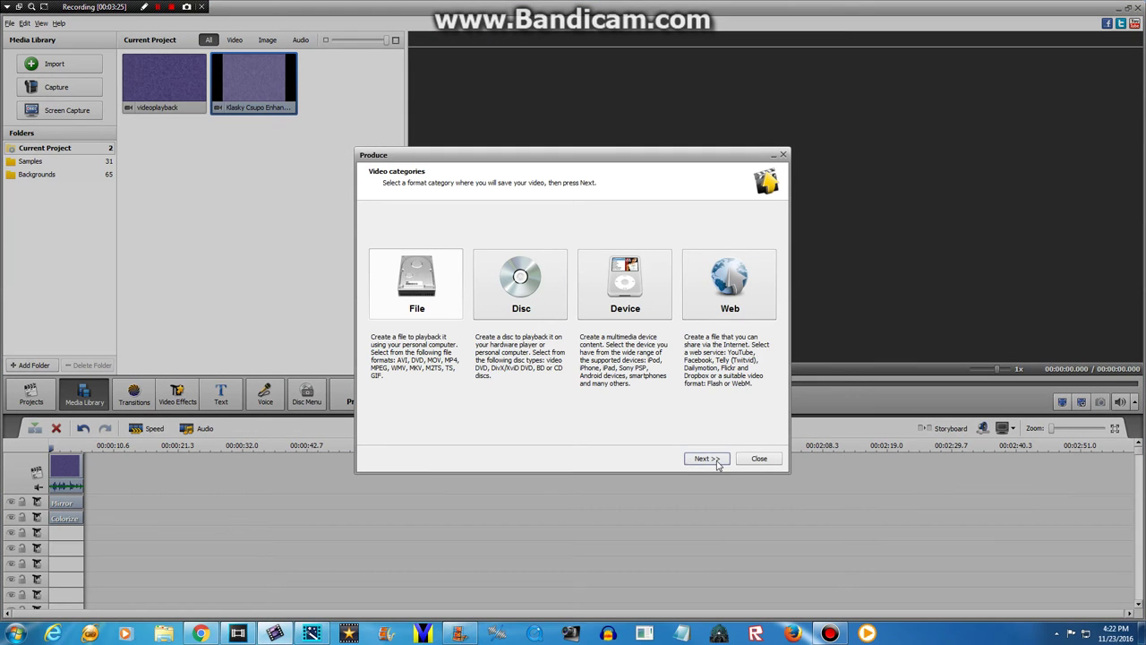
click(707, 458)
click(707, 458)
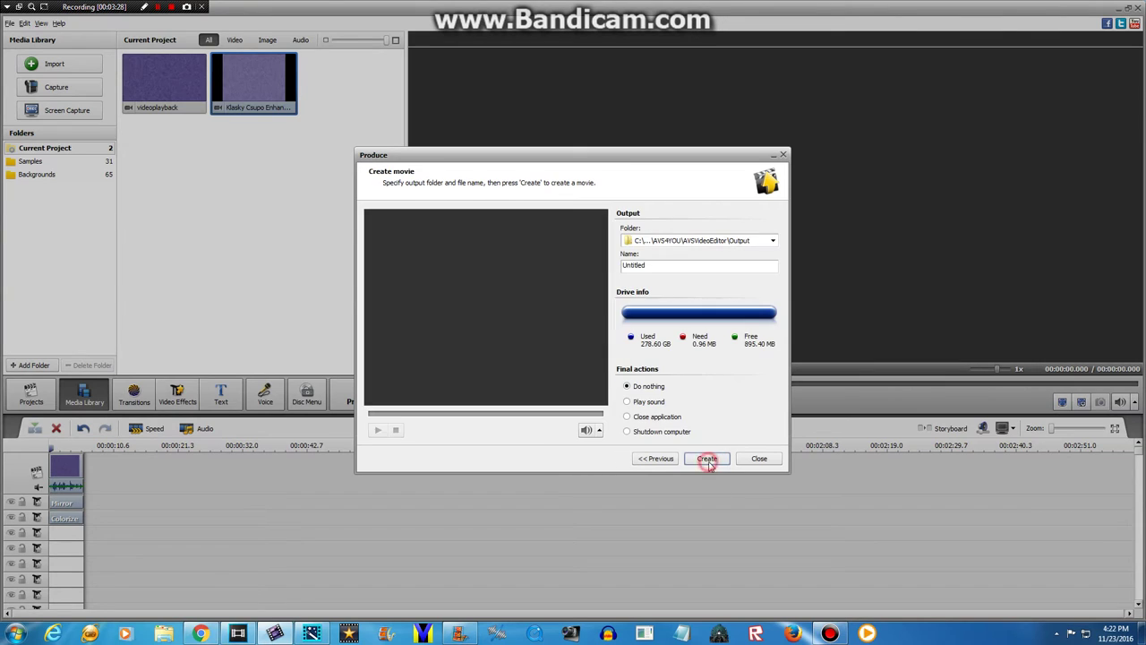
click(627, 401)
Name the output movie "[NEW EFFECT] Klasky Csupo Enhanced With ClOwNfUsIoN"
click(649, 265)
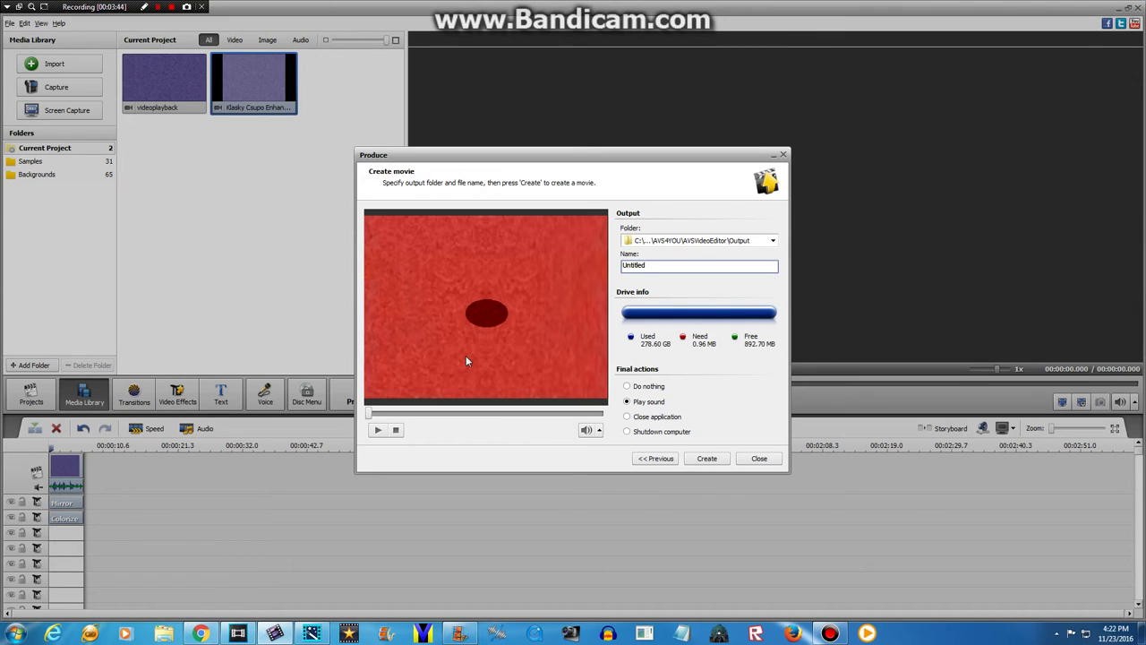
double_click(653, 268)
key(Tab)
click(653, 267)
double_click(682, 269)
key(BackSpace)
text(NEW EFFECT] KLASKY cSUPO)
key(BackSpace)
key(BackSpace)
key(BackSpace)
key(BackSpace)
key(BackSpace)
key(BackSpace)
key(BackSpace)
key(BackSpace)
text(ky Csu)
text(With C)
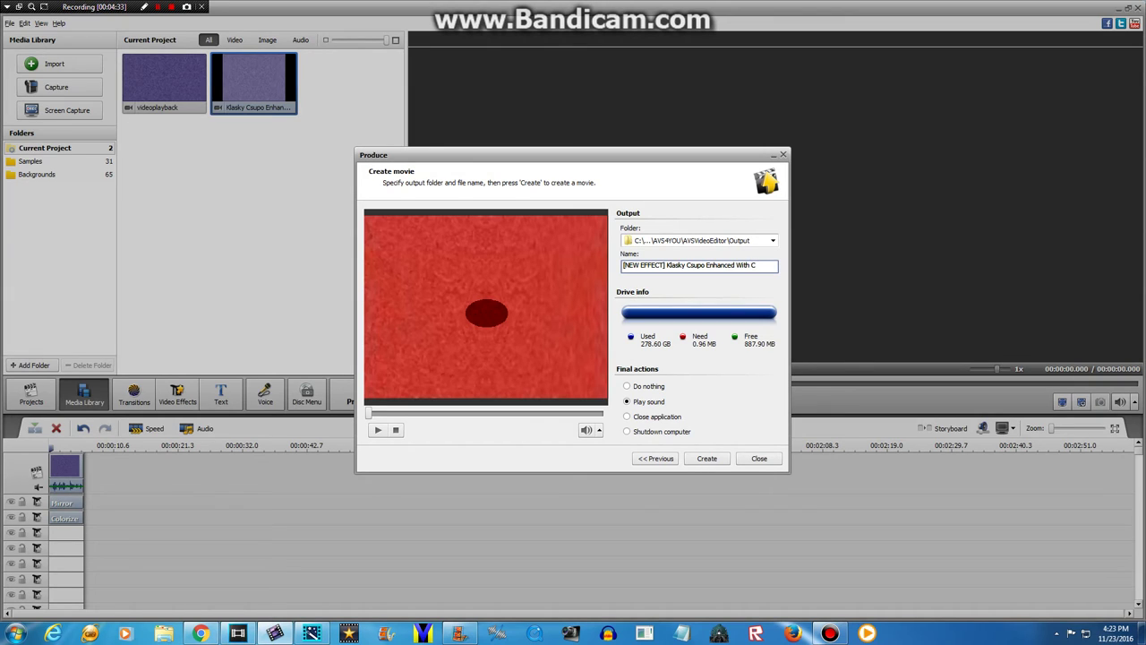
text(lo)
key(BackSpace)
key(BackSpace)
key(BackSpace)
text(s)
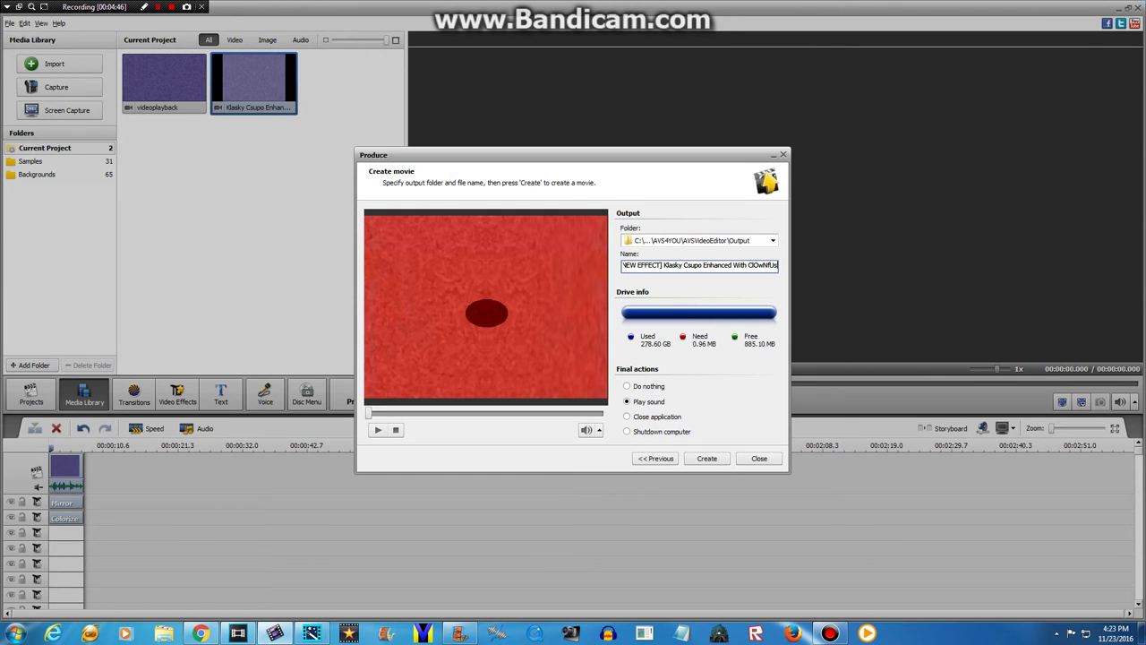
text(IoN)
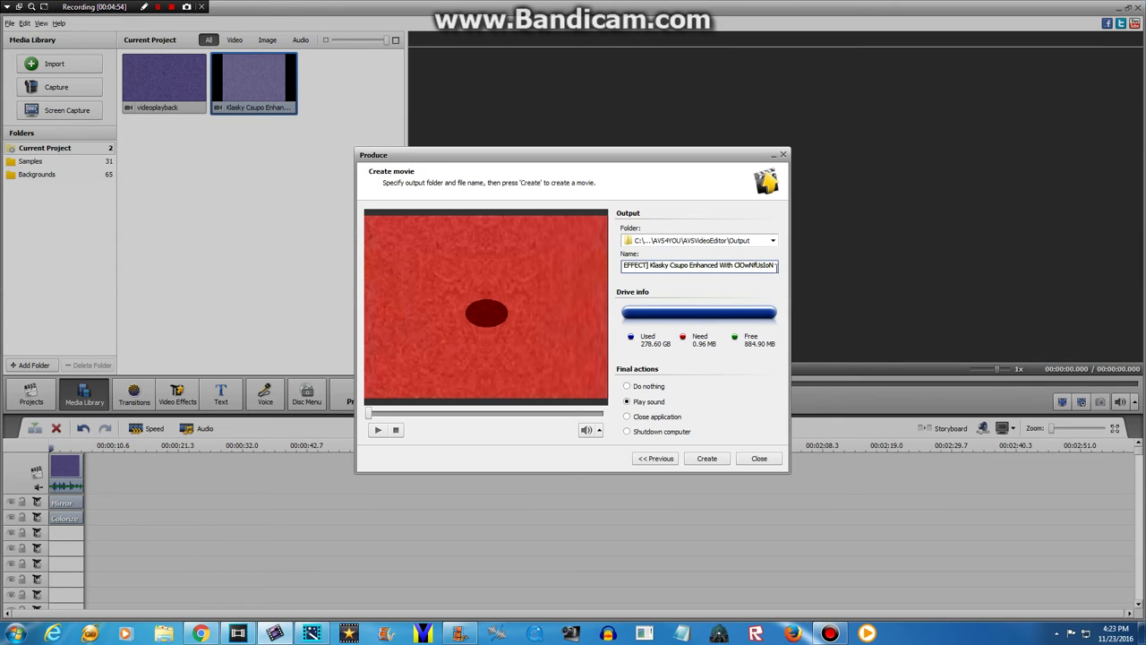
drag(770, 265, 551, 282)
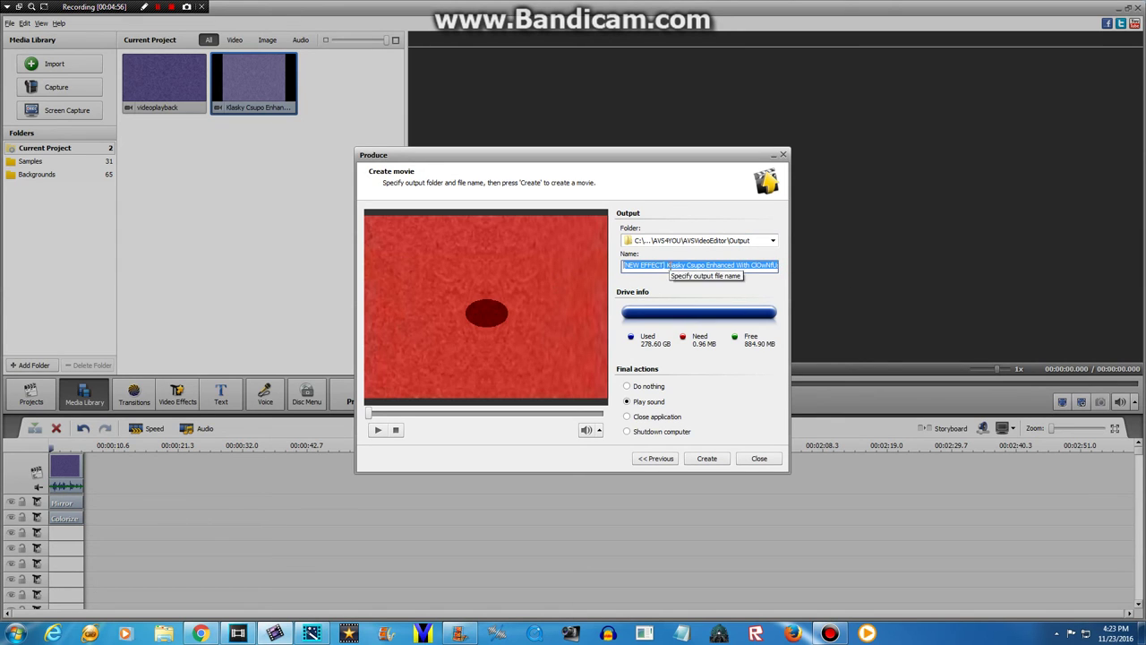
click(624, 268)
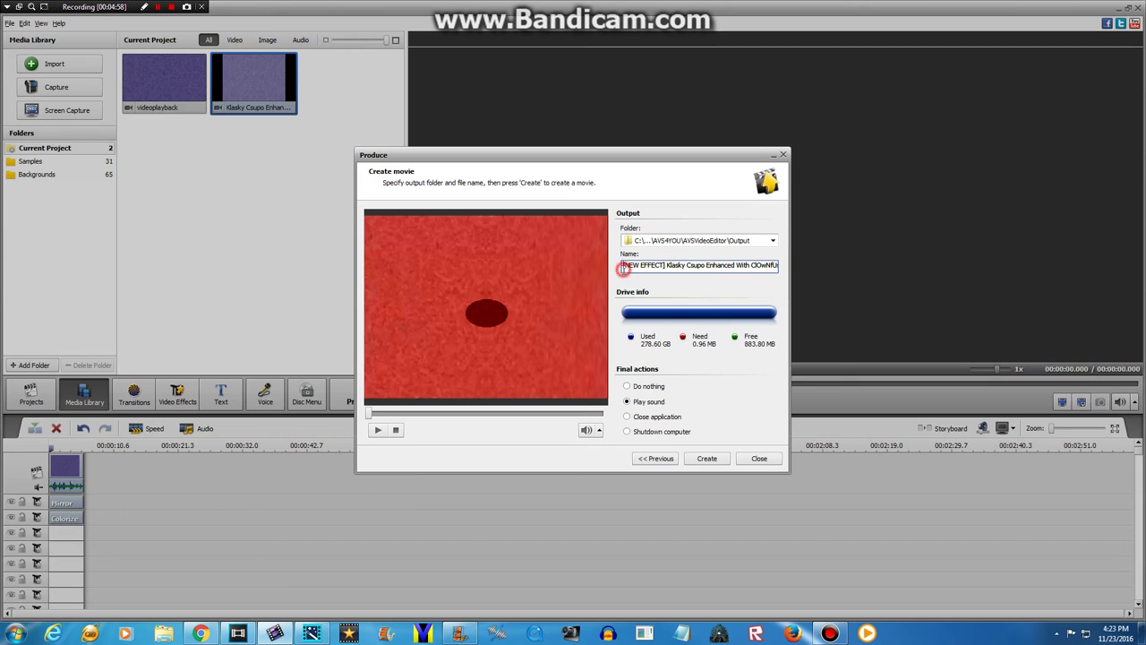
Create the movie with the watermark accepted, and look at the finished file in its output folder before closing it
click(707, 457)
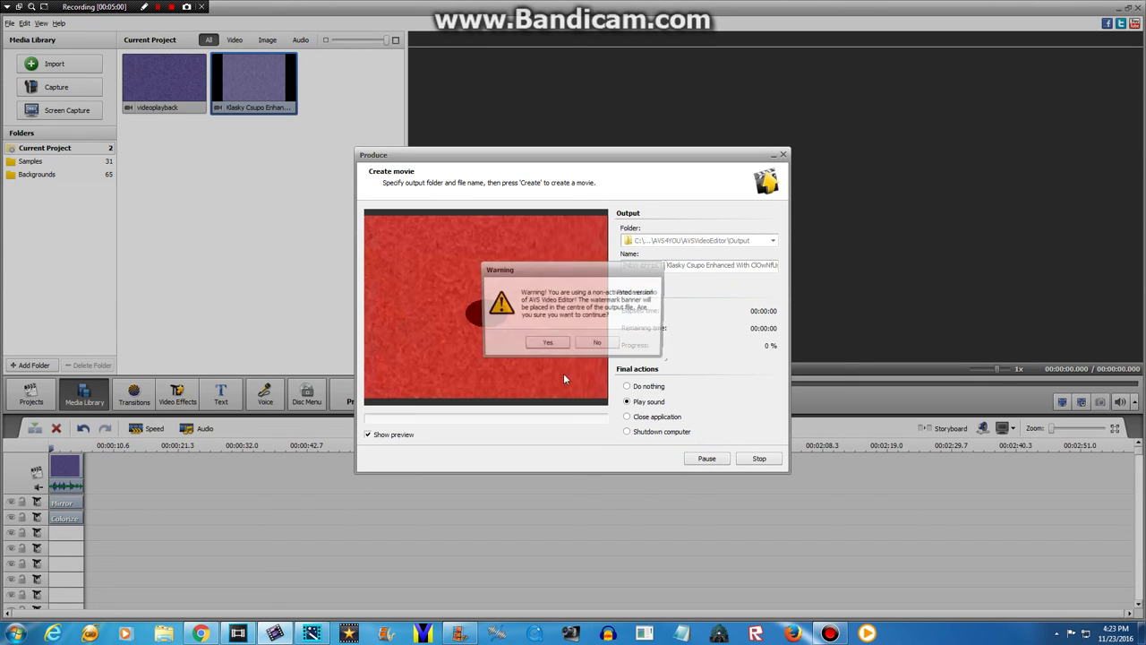
click(546, 344)
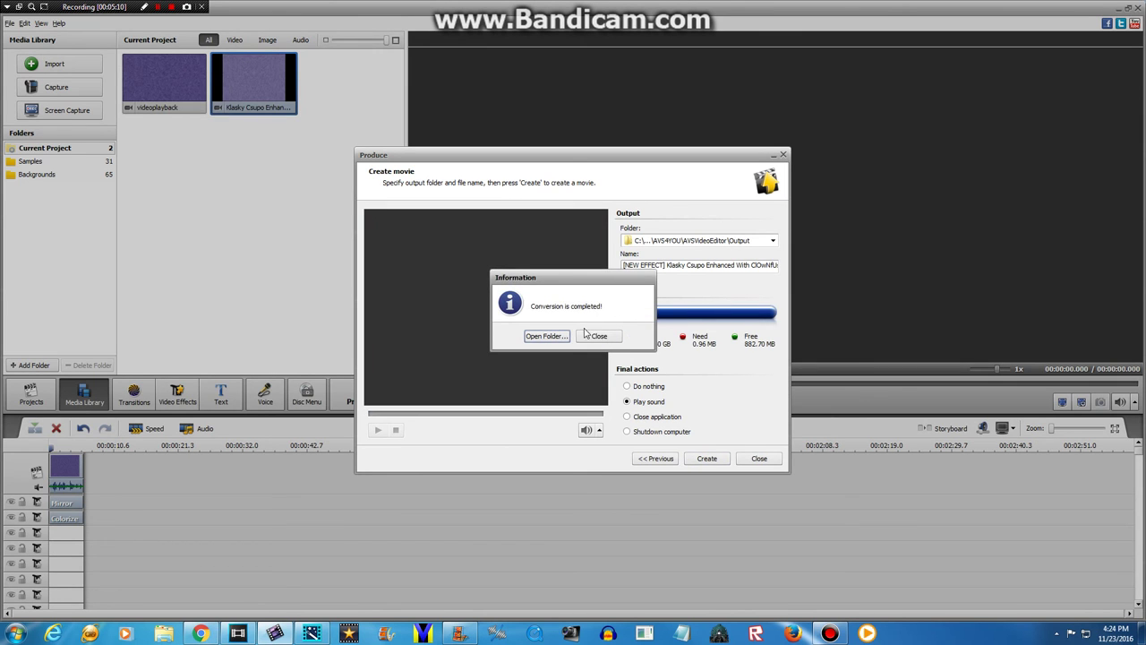
click(548, 335)
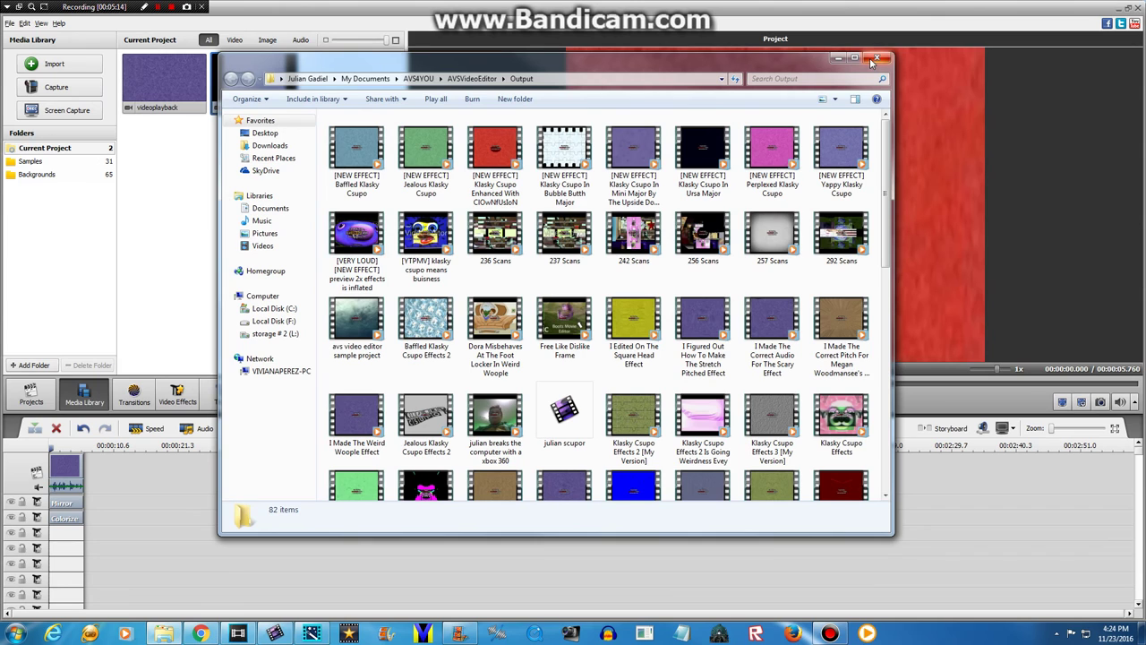
click(876, 59)
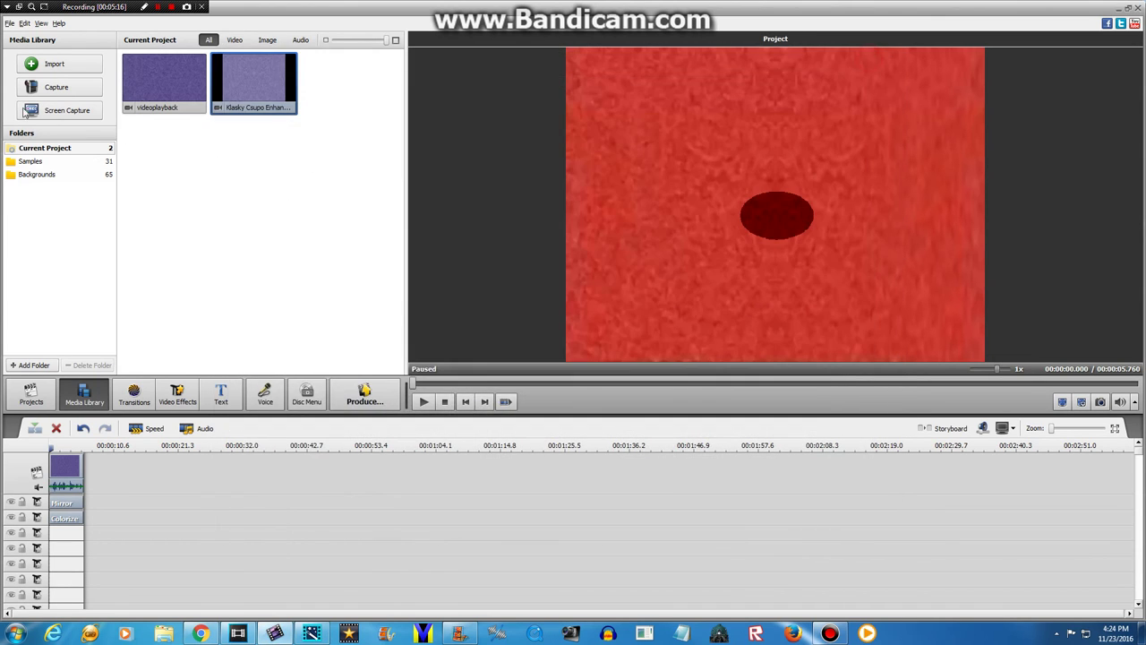
Browse to AVS4YOU, AVSVideoEditor, Output for import and move the new ClOwNfUsIoN video between the Yappy and THE SCARIEST KLASKY CSUPO files
click(35, 66)
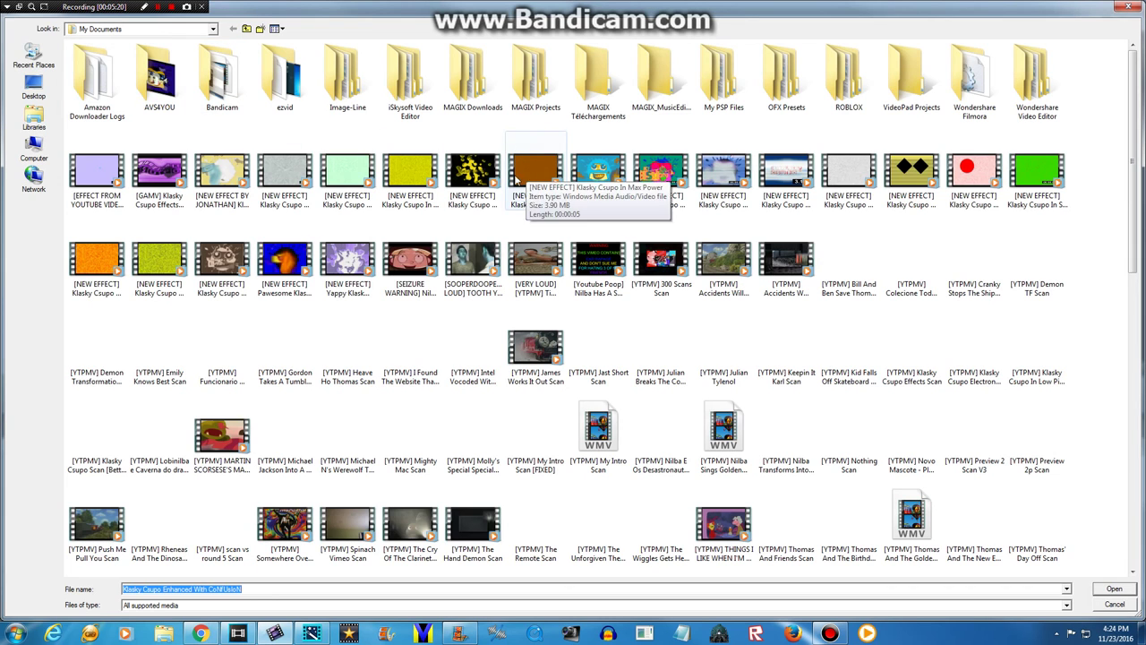
double_click(159, 79)
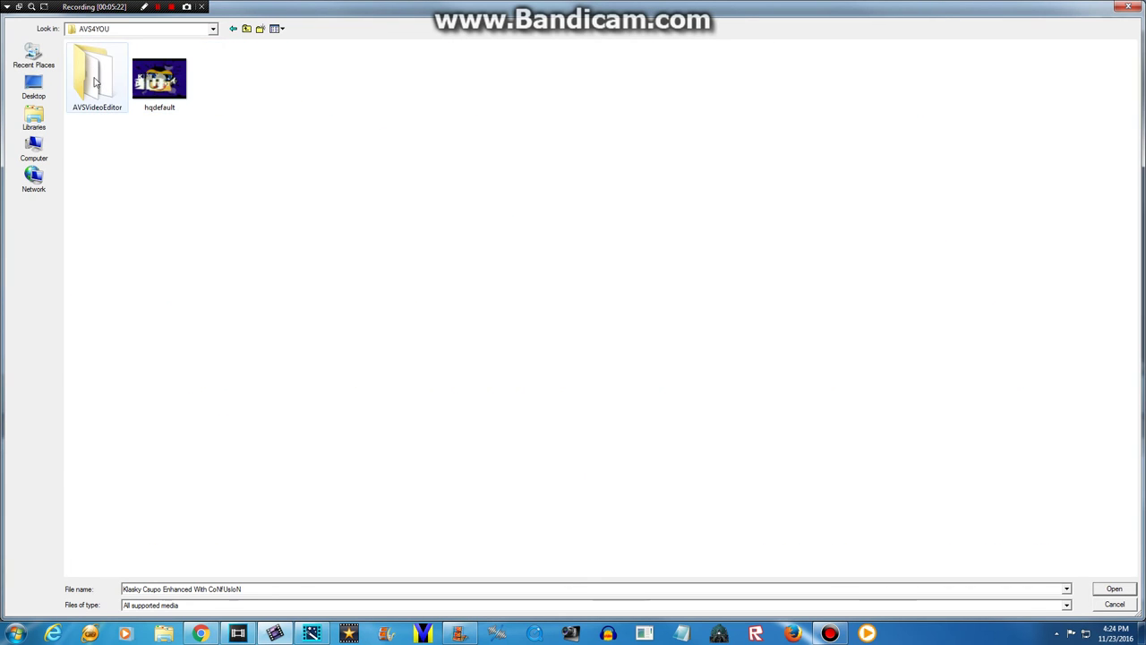
double_click(97, 79)
double_click(96, 79)
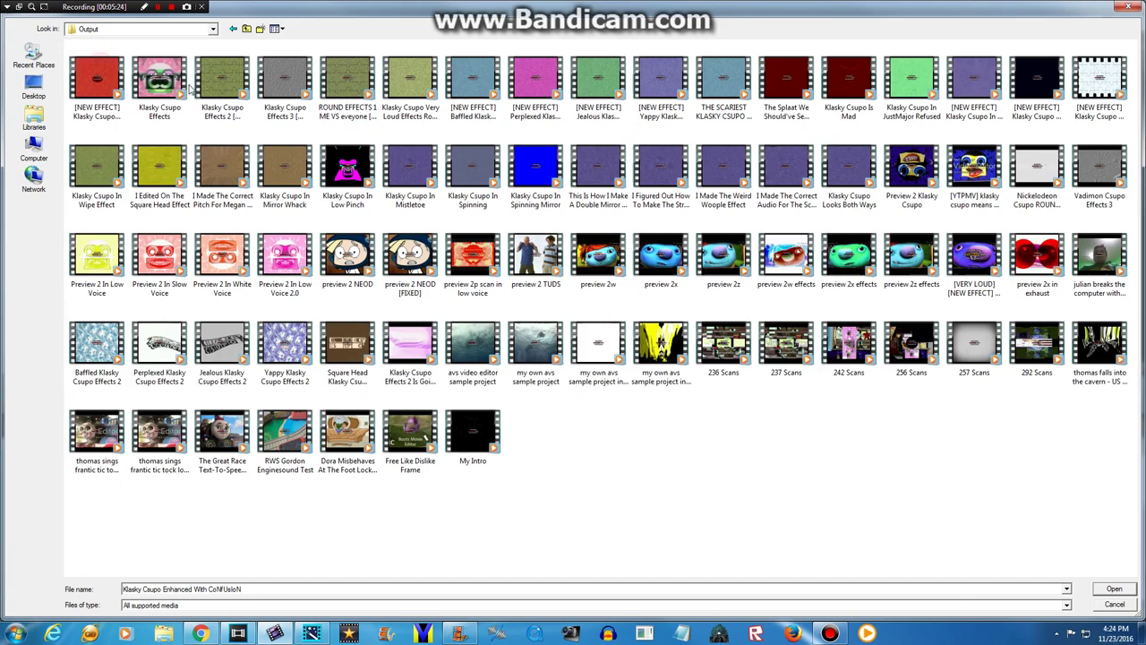
drag(96, 79, 624, 104)
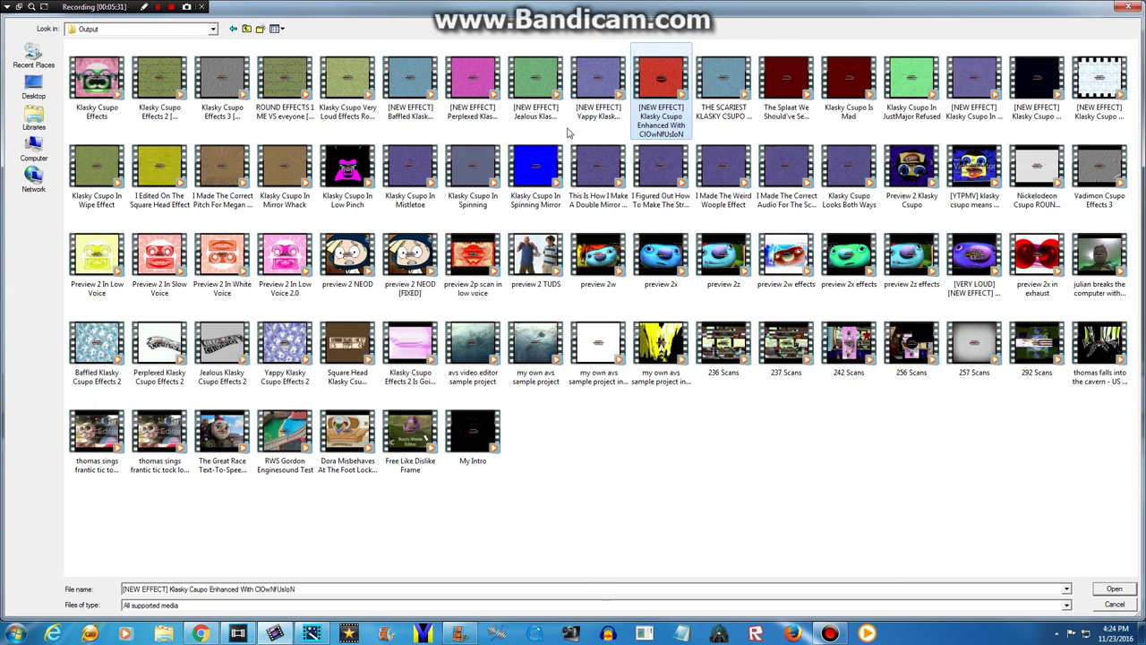
click(725, 79)
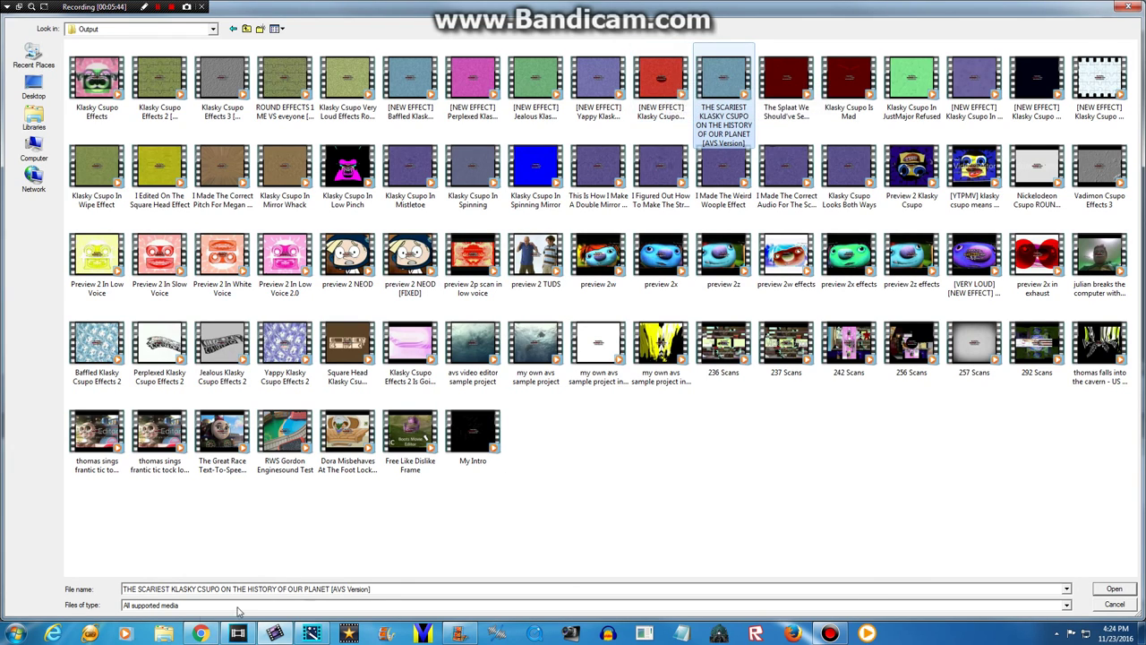
Switch to Chrome and open the YouTube home page
click(200, 633)
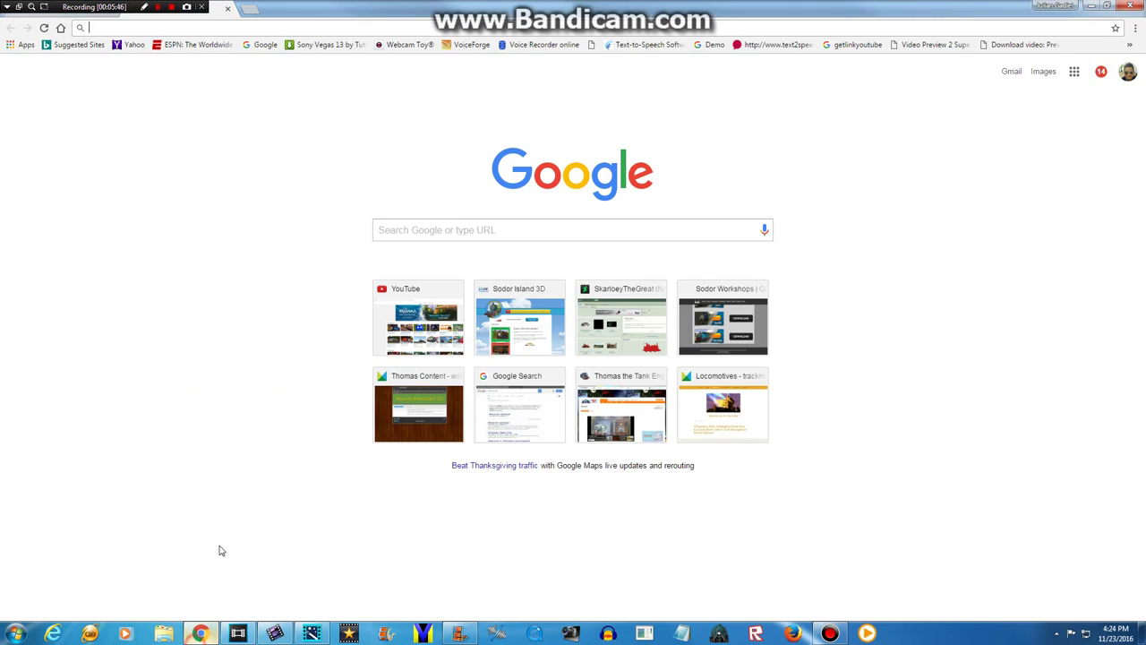
click(389, 221)
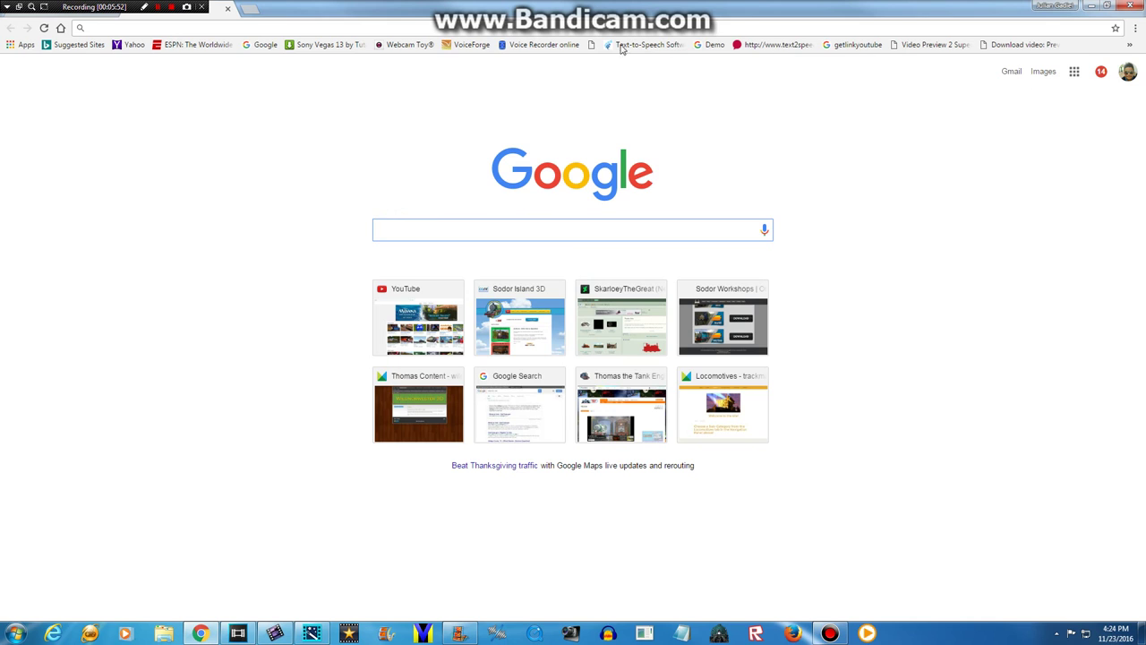
click(411, 292)
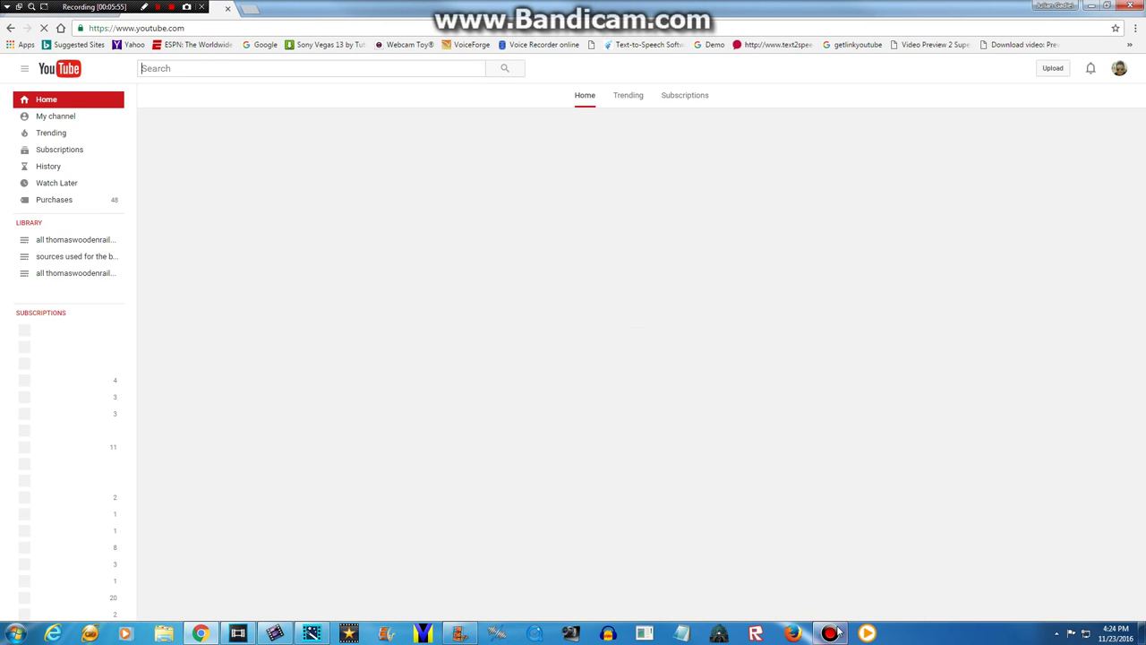
click(831, 631)
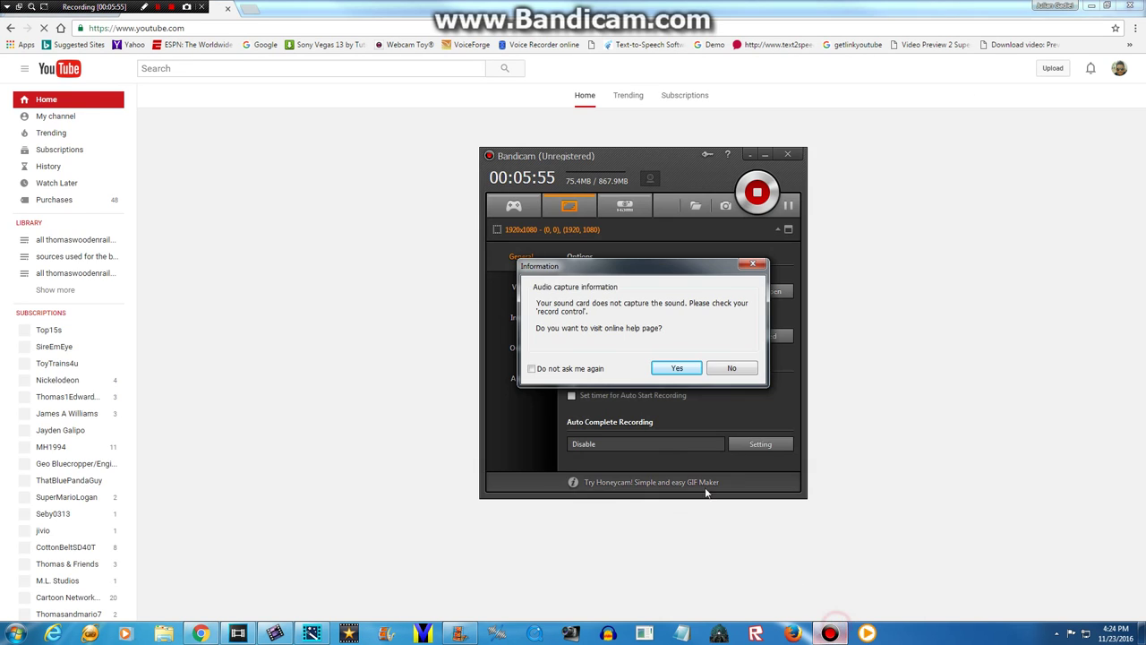
click(678, 367)
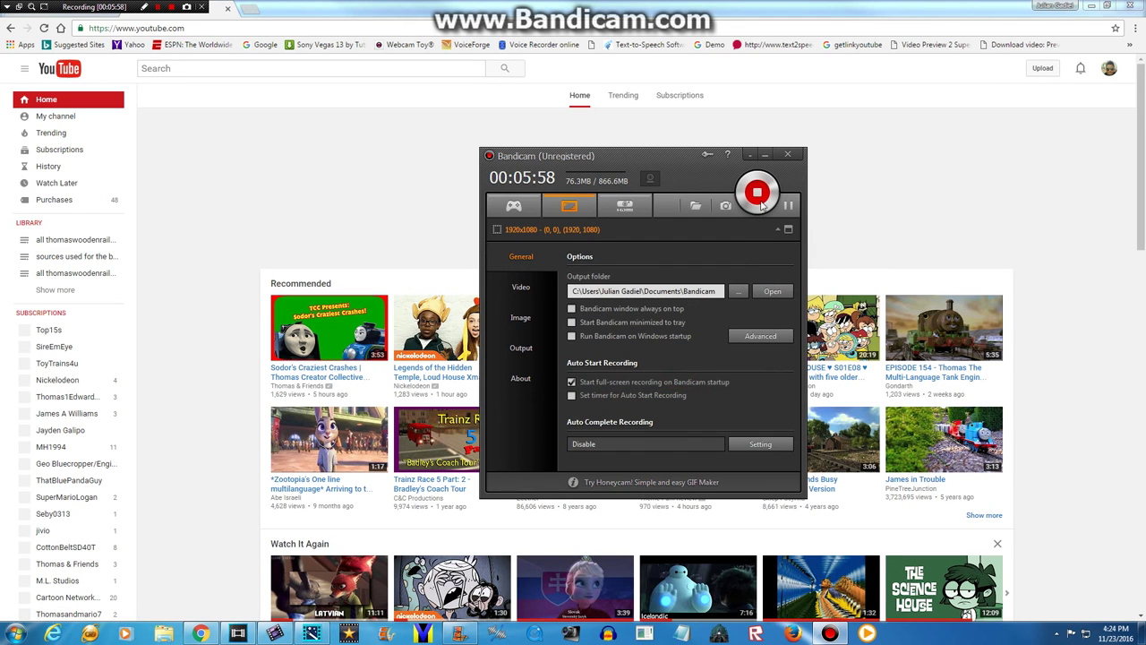
click(760, 195)
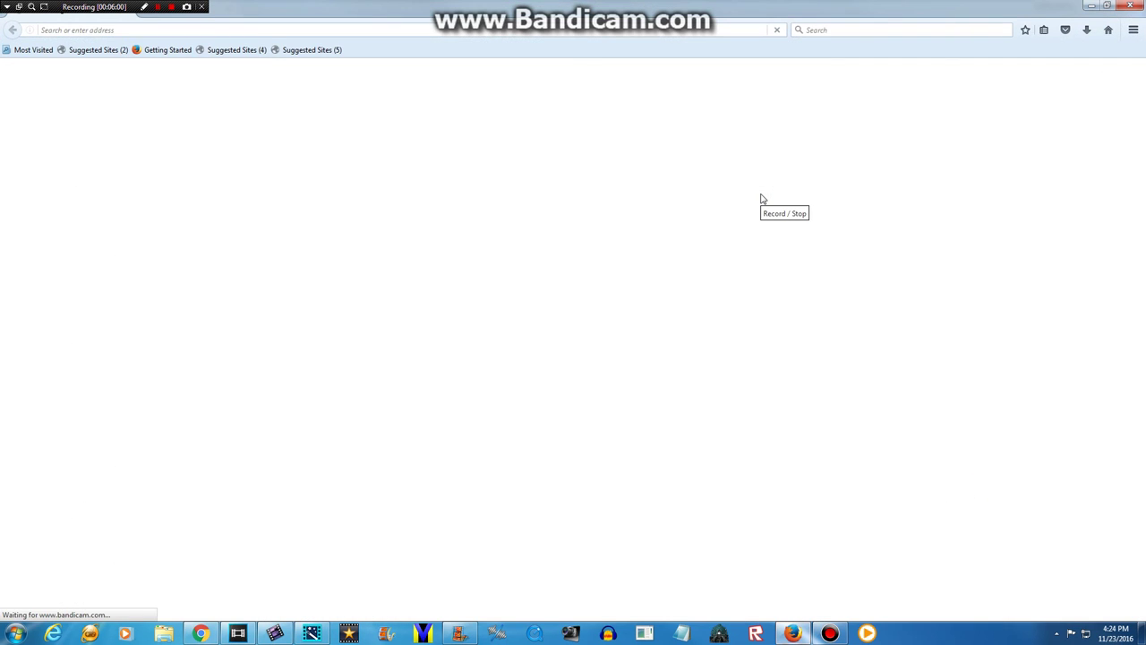